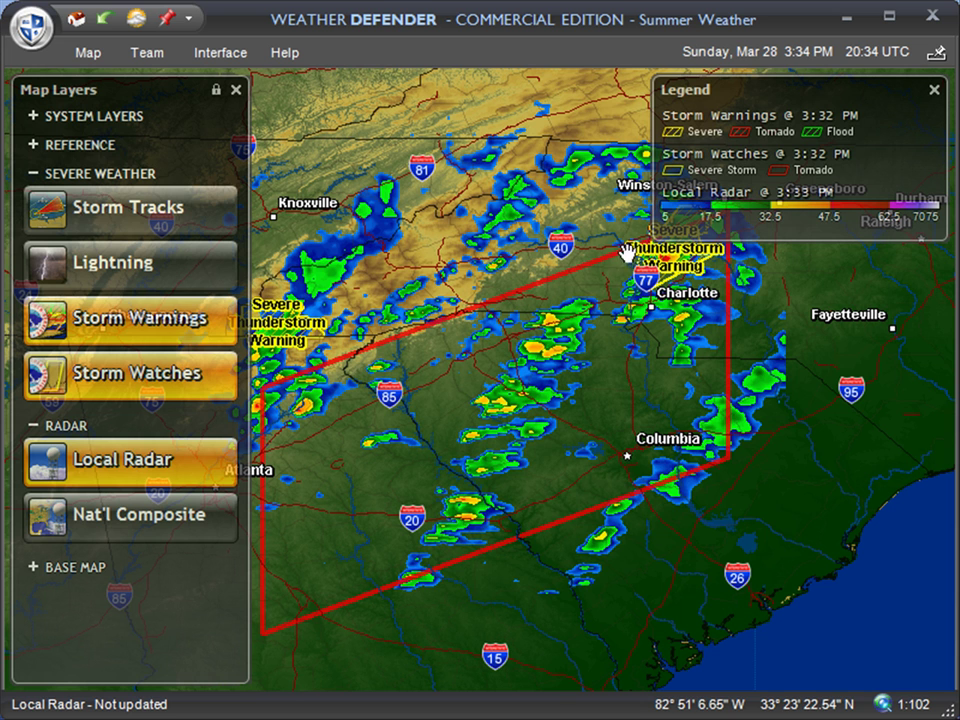
- Pan the radar map to centre the red watch box spanning Atlanta to Columbia
drag(413, 333, 533, 326)
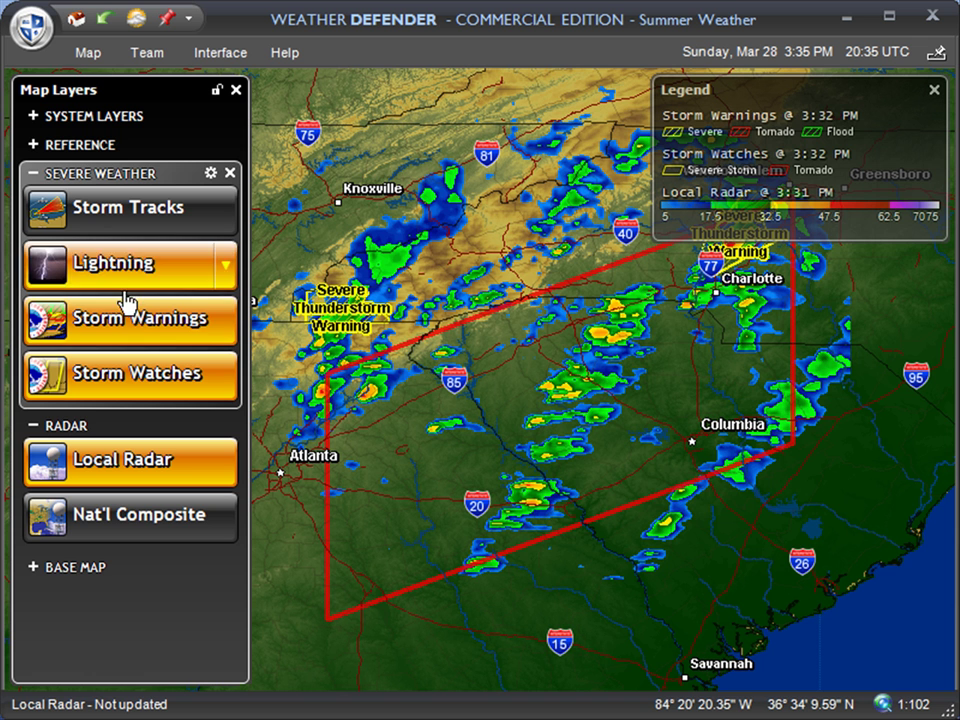
- Add the Severe Weather > Storm Reports layer from the Layer Browser to the map
click(89, 55)
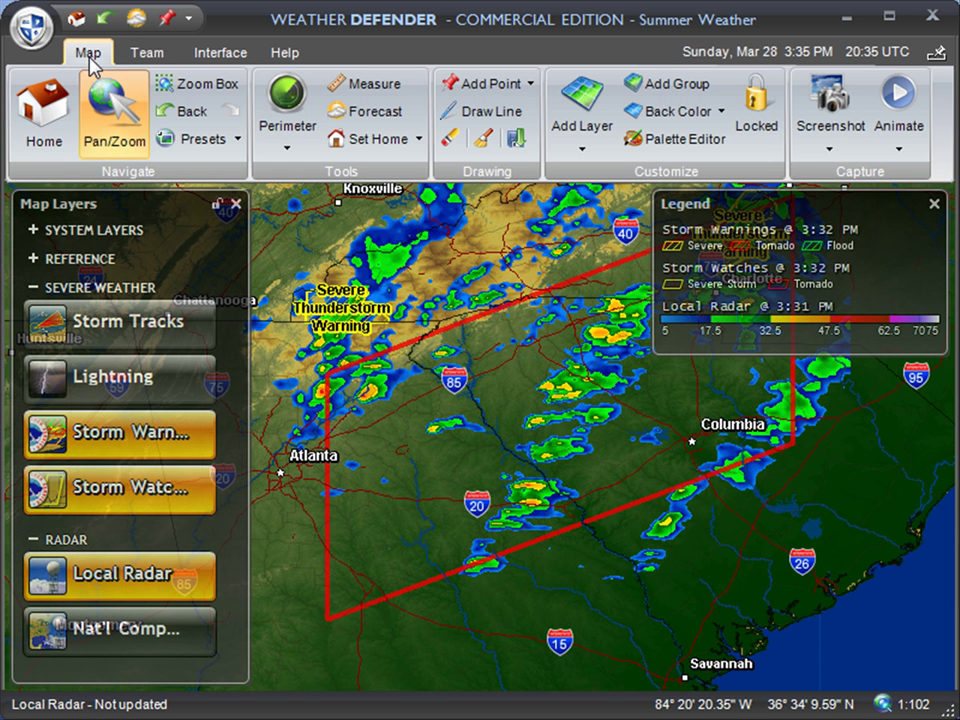
click(583, 106)
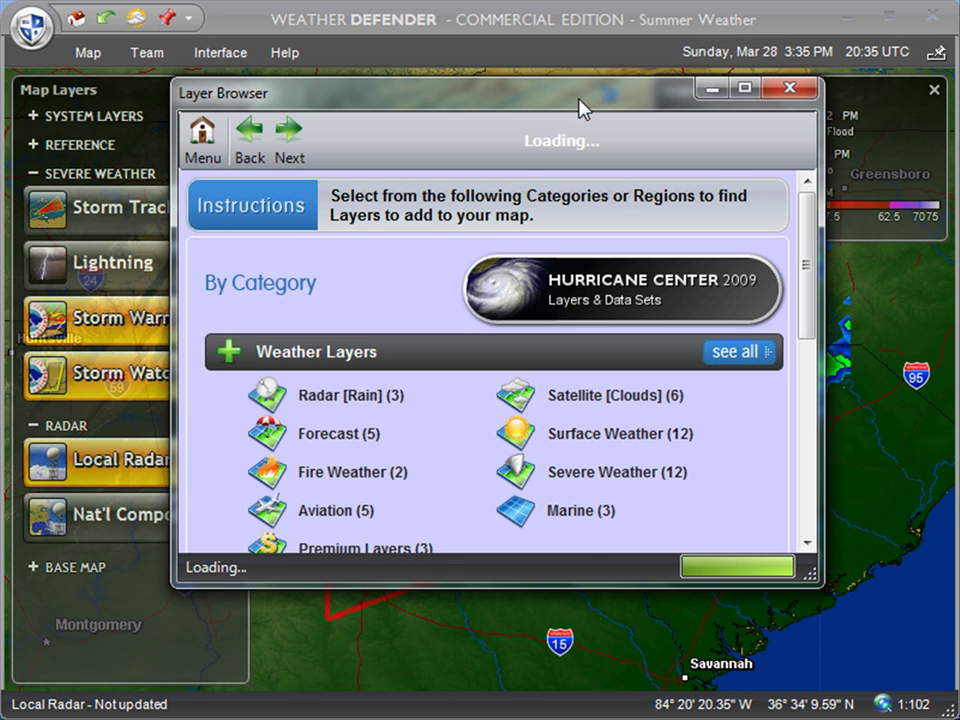
scroll(405, 250, down, 3)
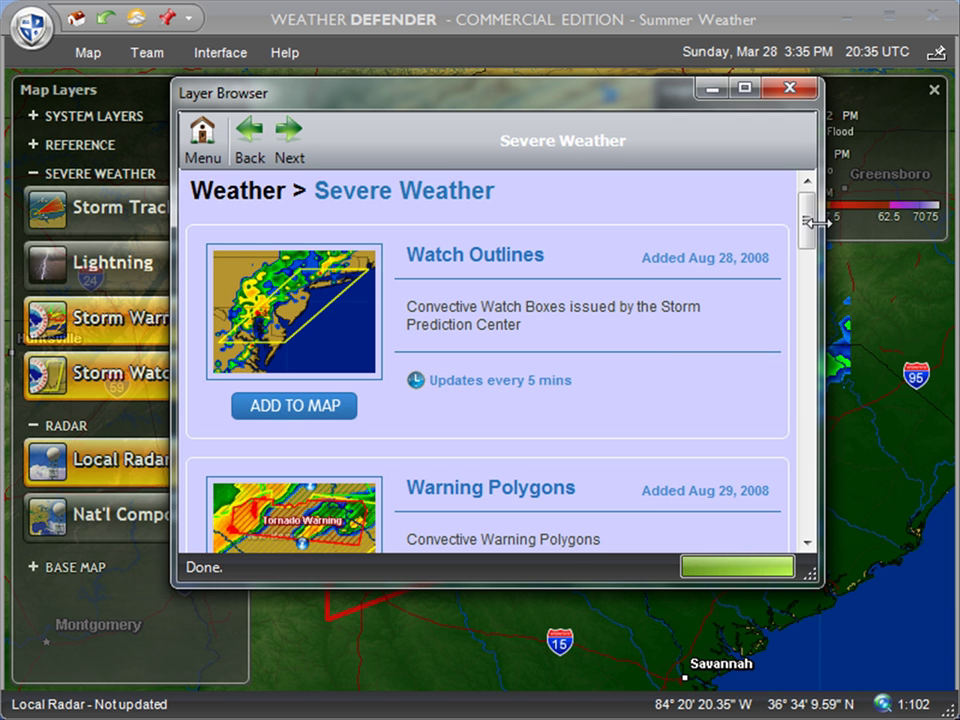
drag(808, 230, 805, 340)
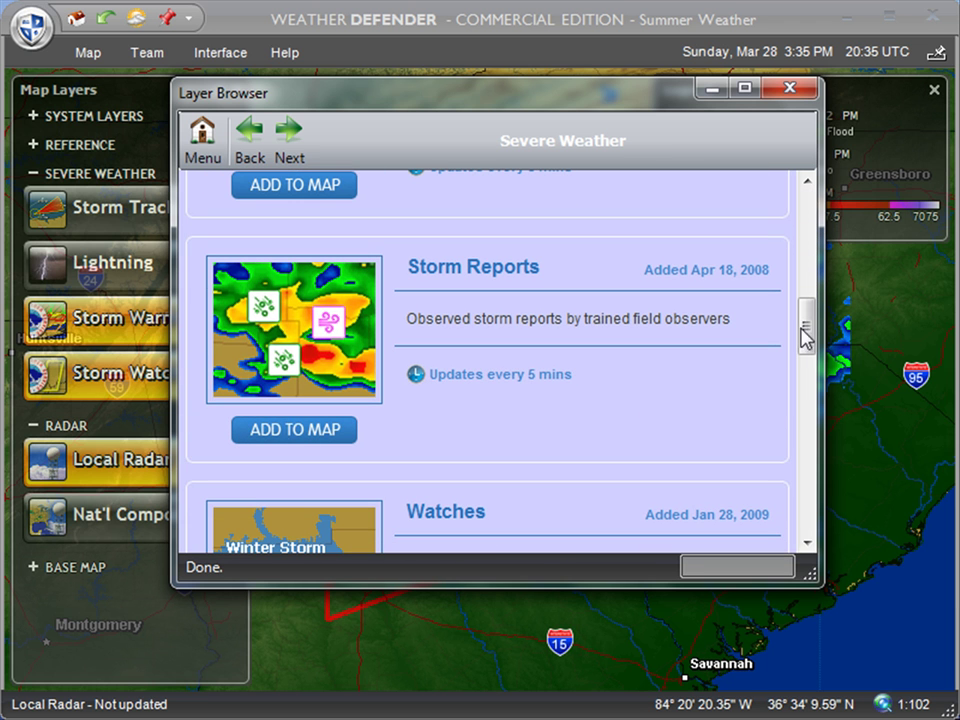
click(293, 431)
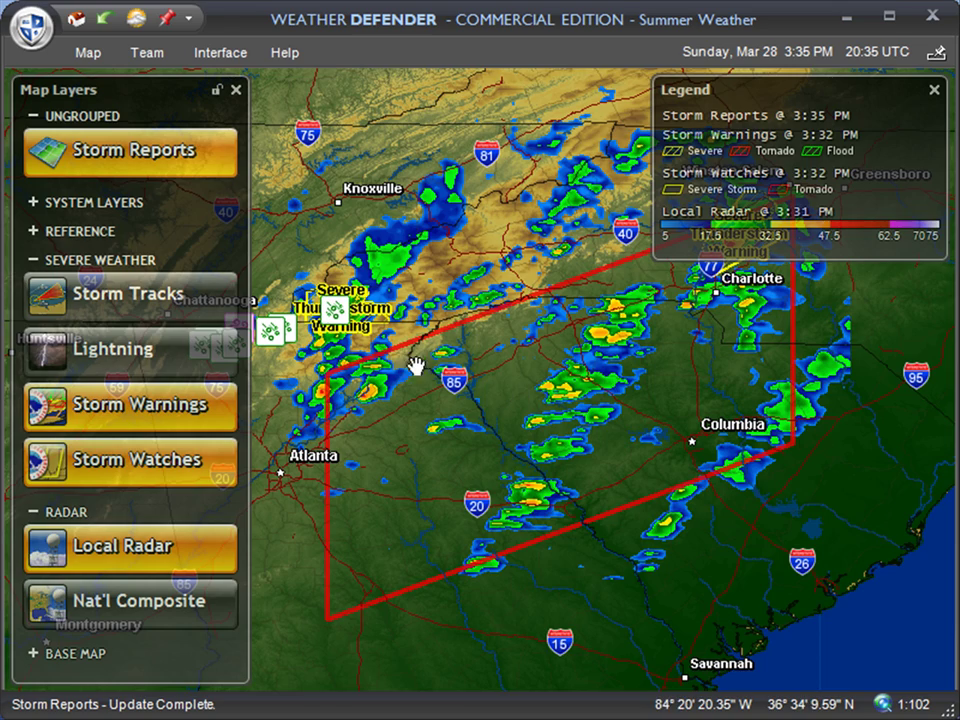
- Pan to the Chattanooga warning and zoom in on its 3:15 PM 0.25-inch hail report
drag(372, 365, 437, 355)
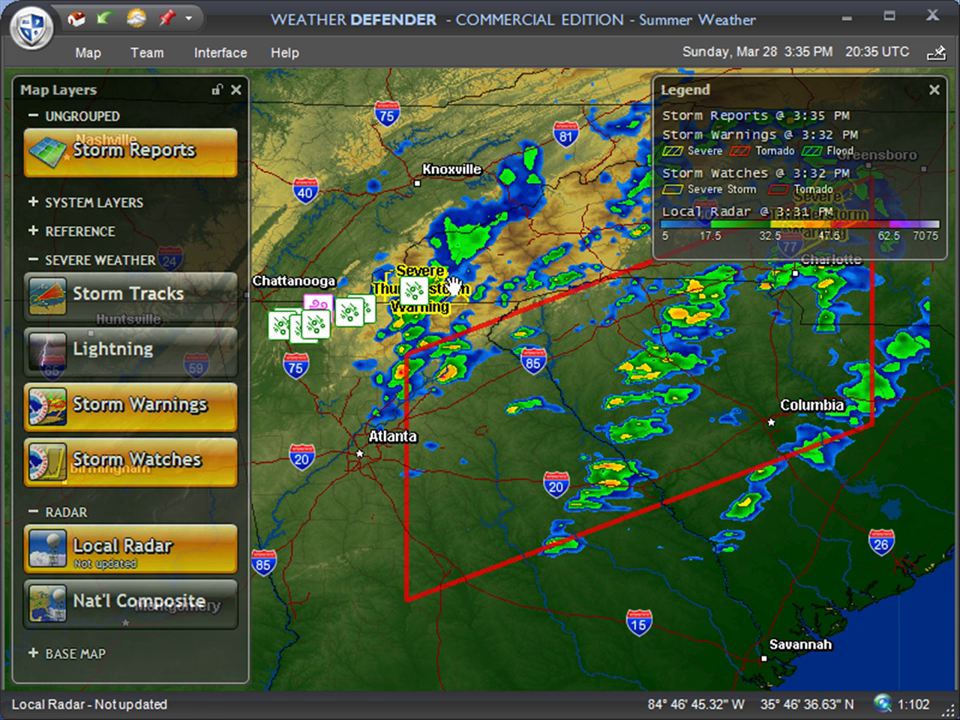
mouse_move(415, 293)
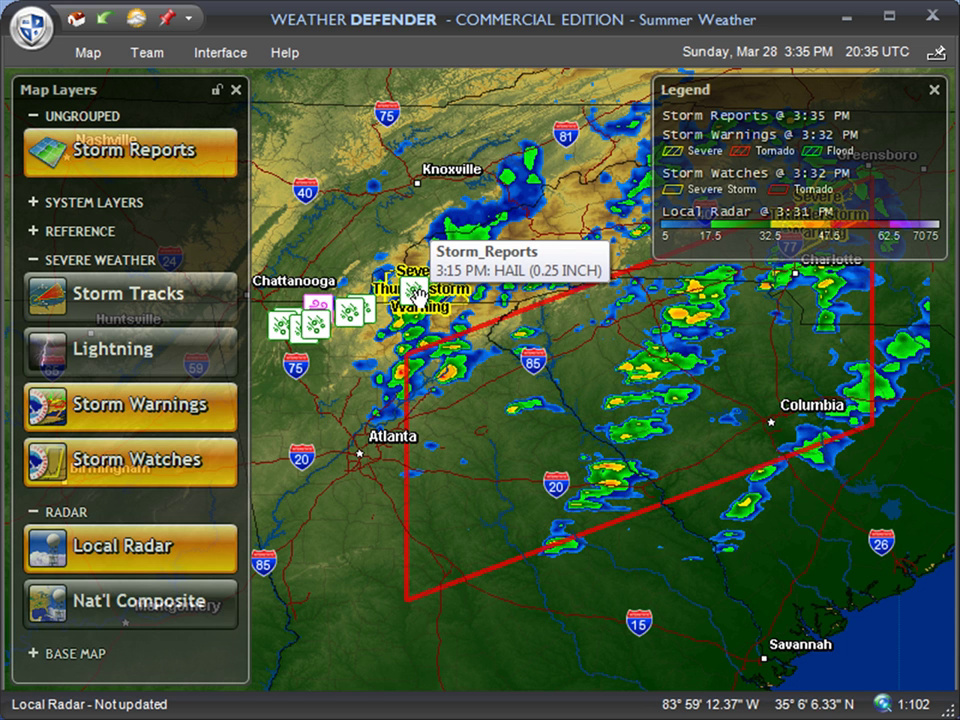
scroll(349, 274, up, 3)
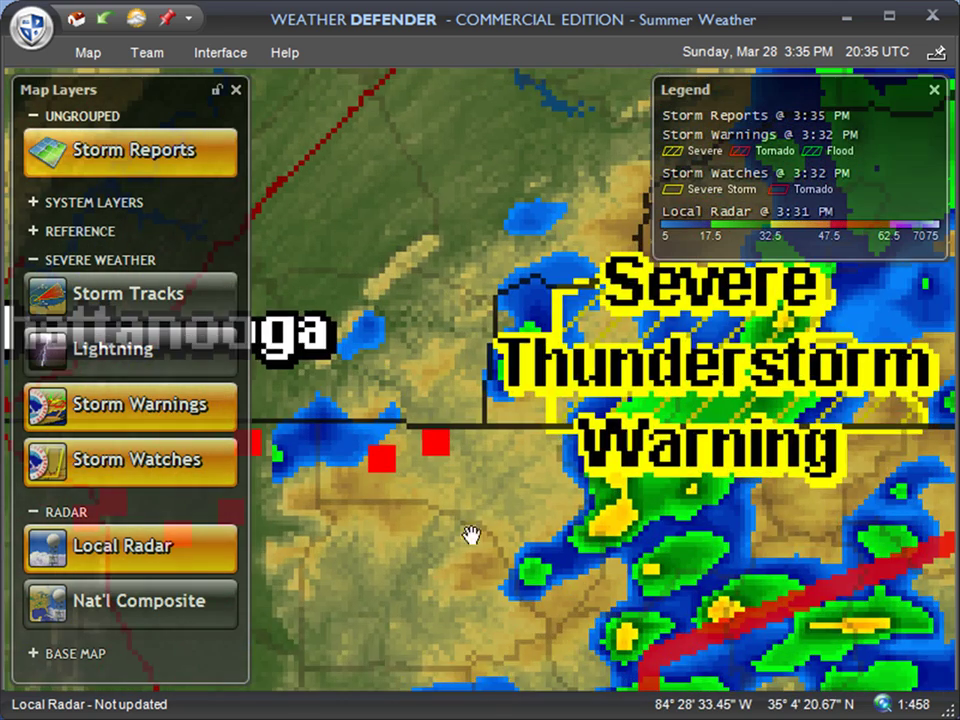
- Open the full details of the 2:45 PM one-inch hail report near Blue Ridge
drag(498, 582, 677, 522)
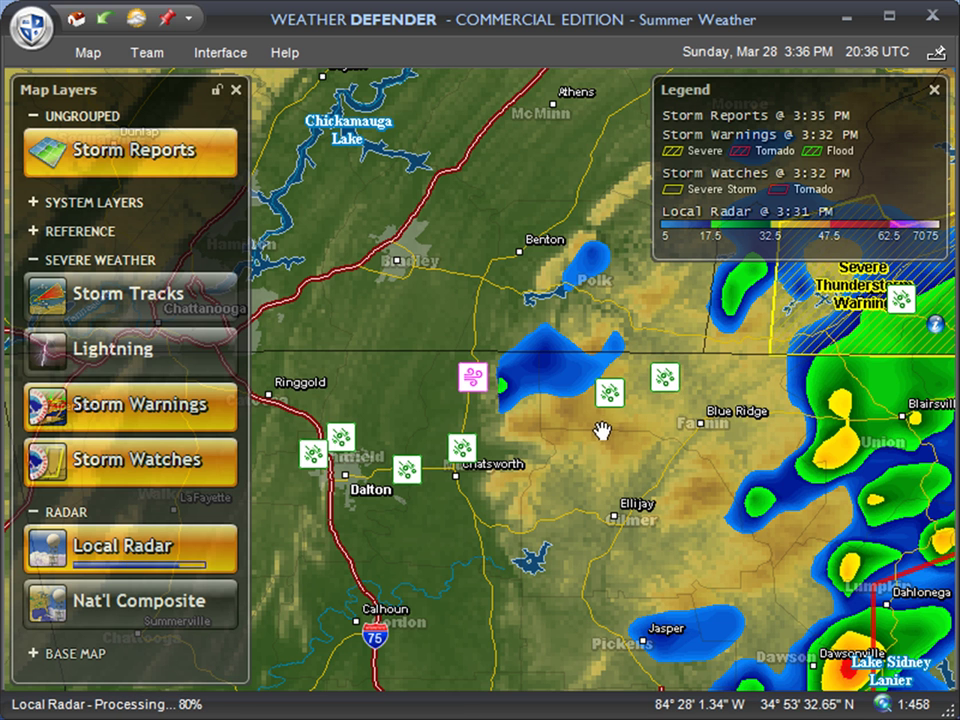
mouse_move(903, 305)
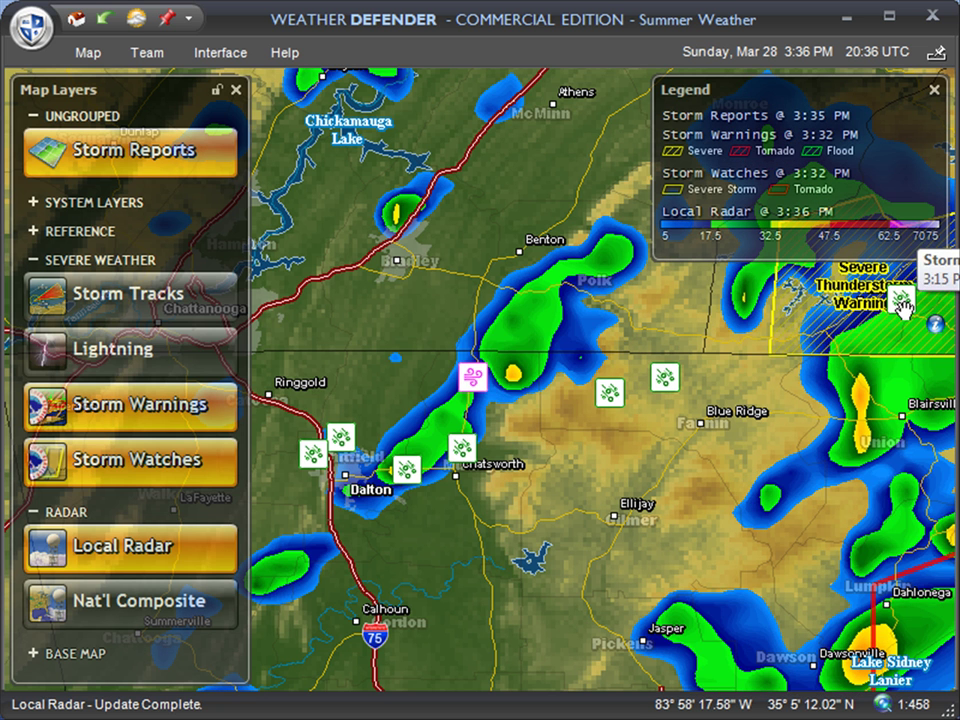
mouse_move(668, 381)
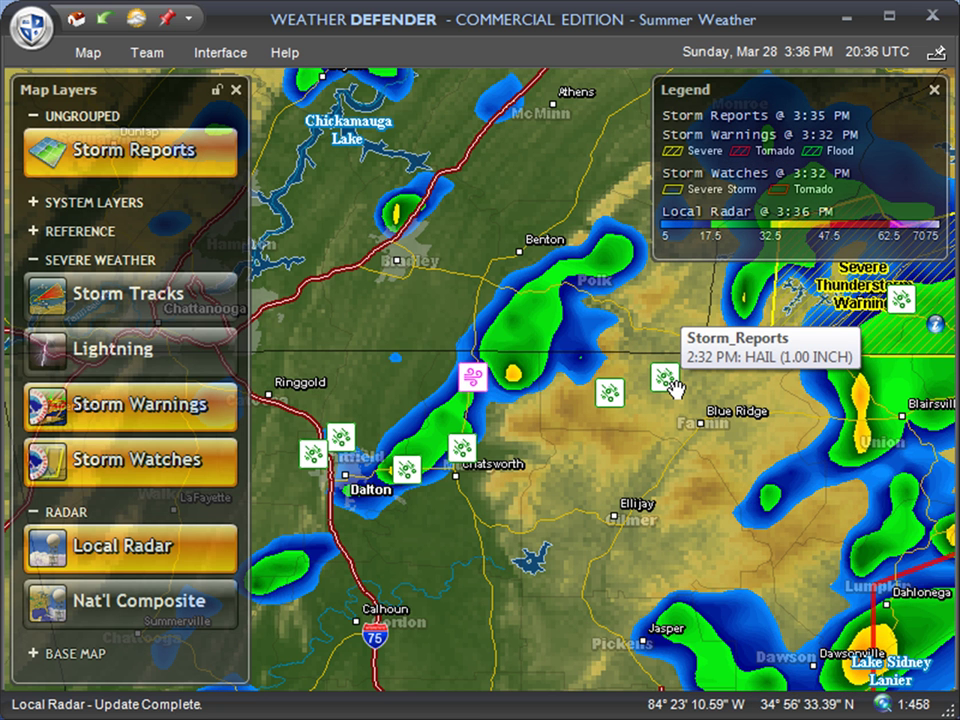
mouse_move(617, 398)
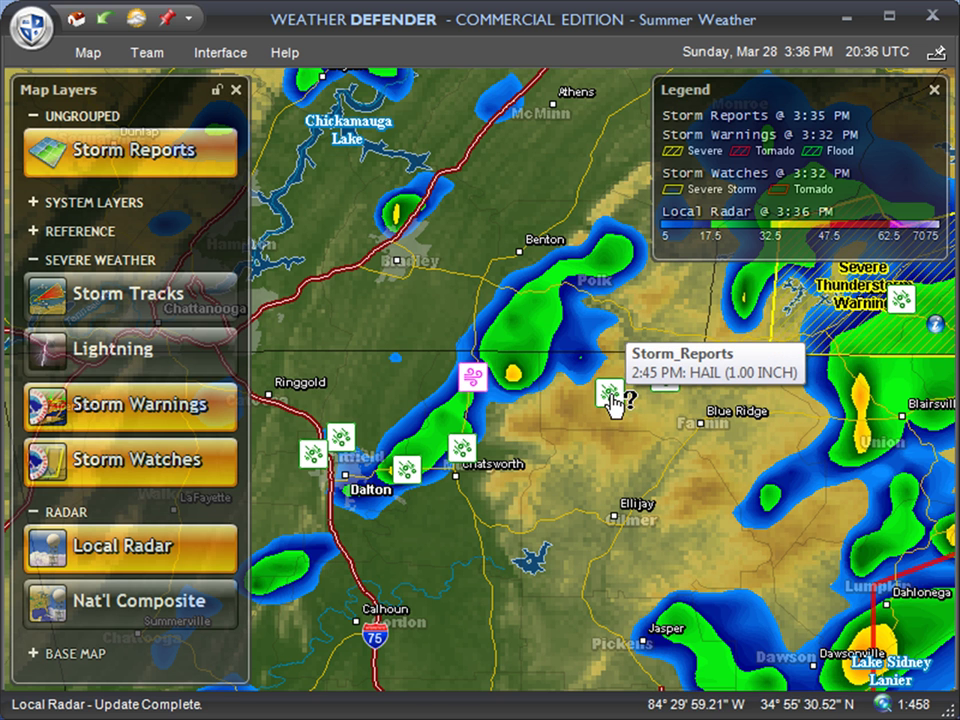
click(610, 396)
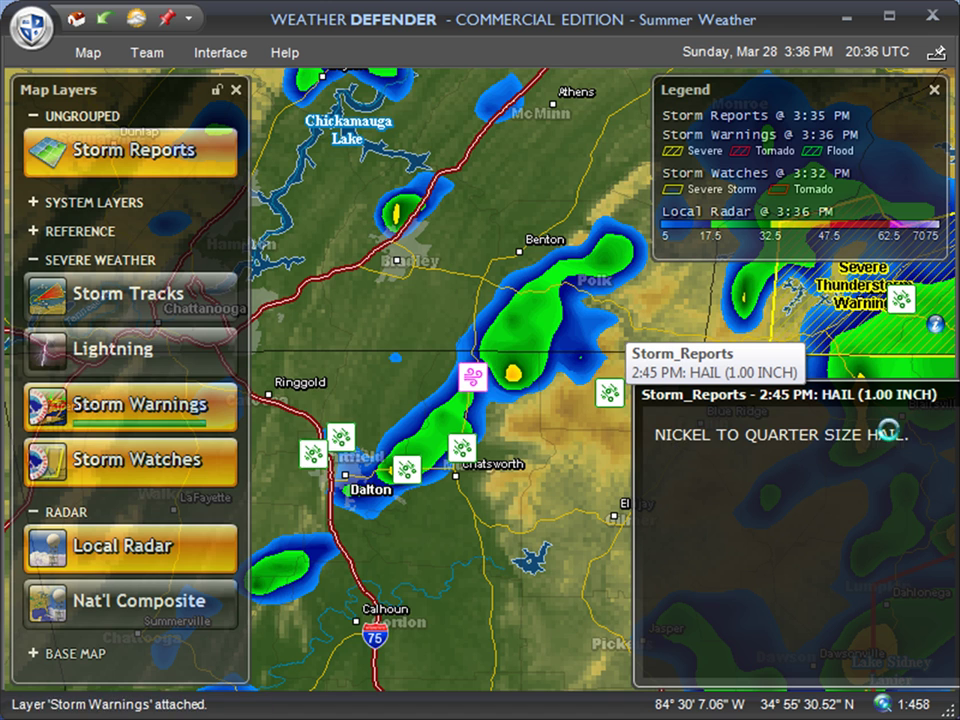
- Zoom out and pan to show Knoxville and the thunderstorm warning amid the reports
scroll(777, 418, down, 2)
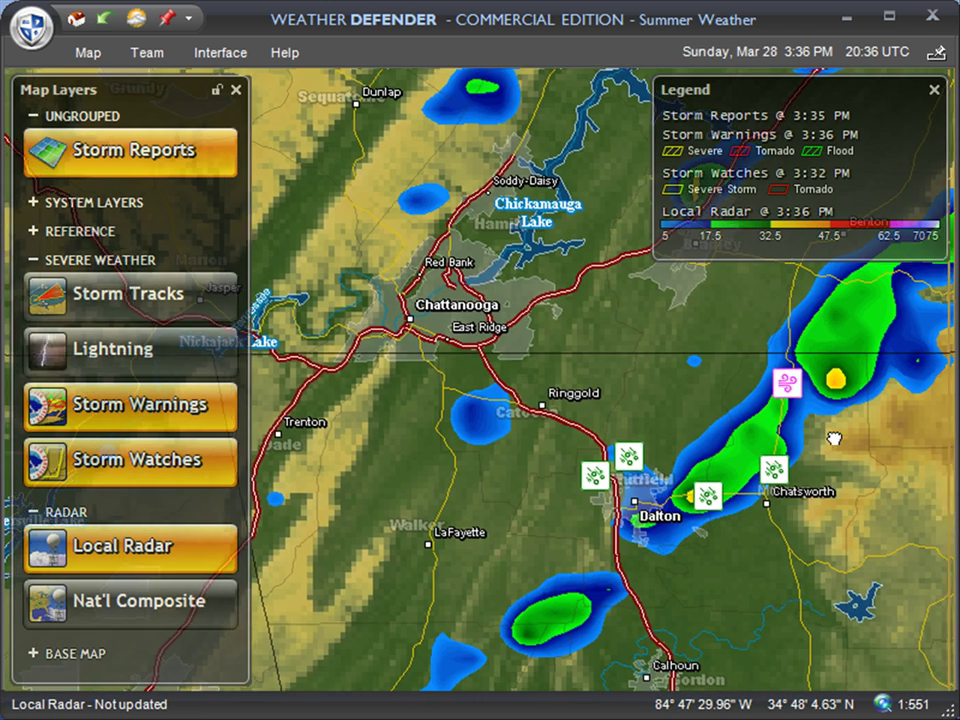
drag(831, 439, 381, 354)
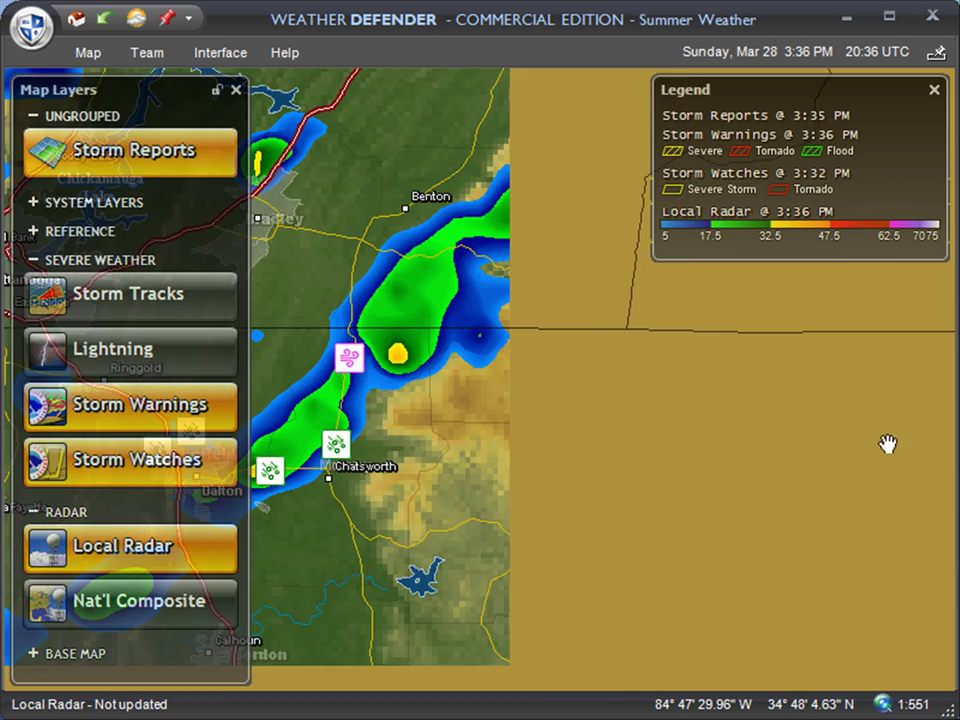
scroll(820, 455, down, 3)
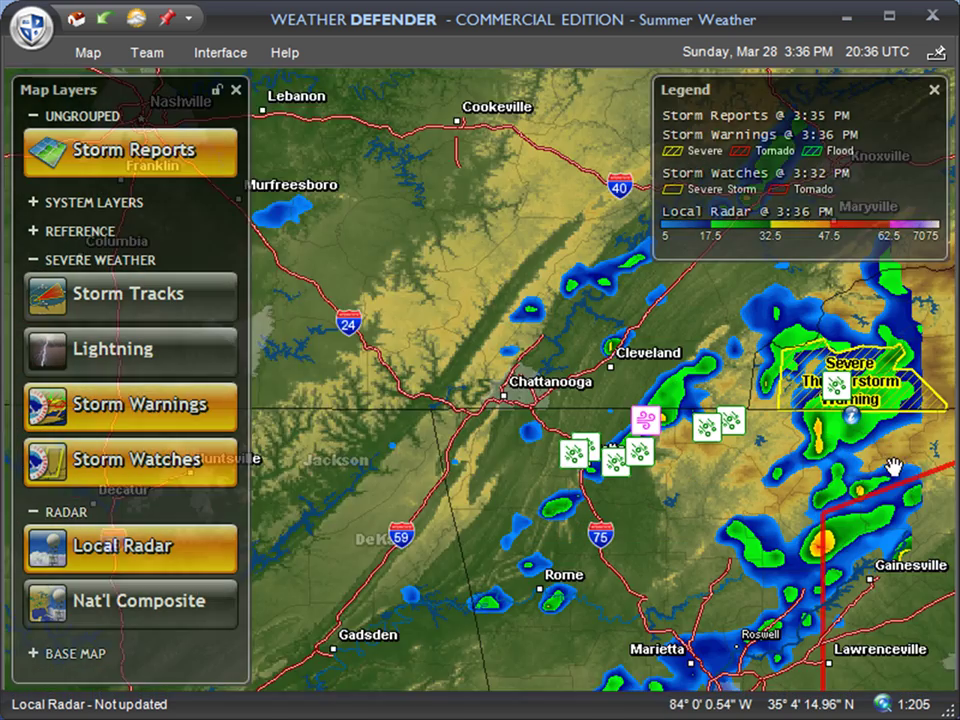
drag(892, 466, 600, 401)
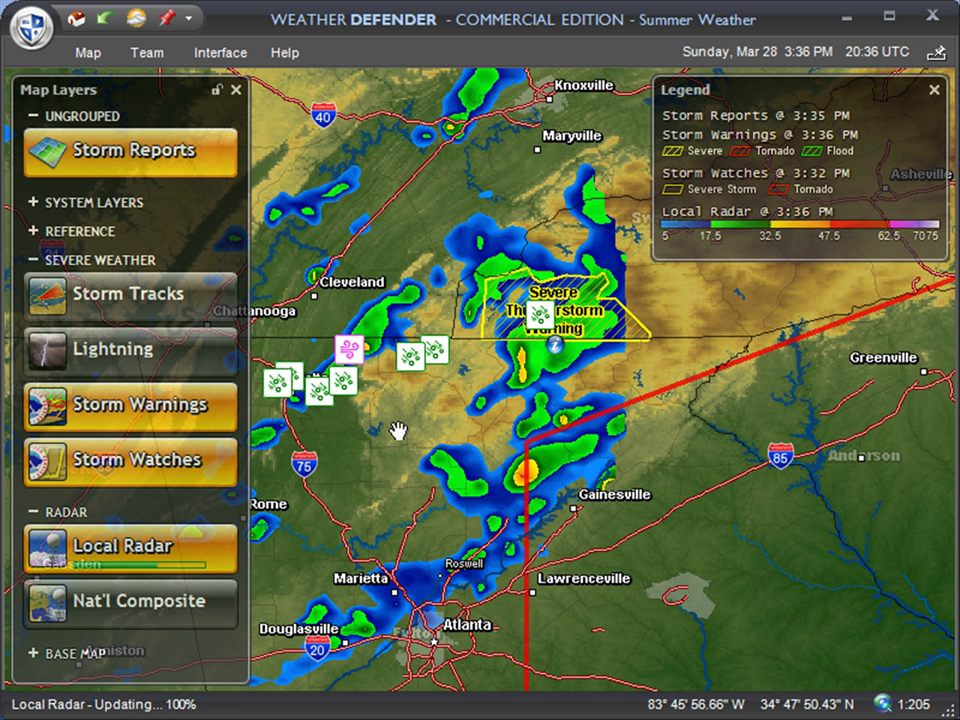
mouse_move(542, 325)
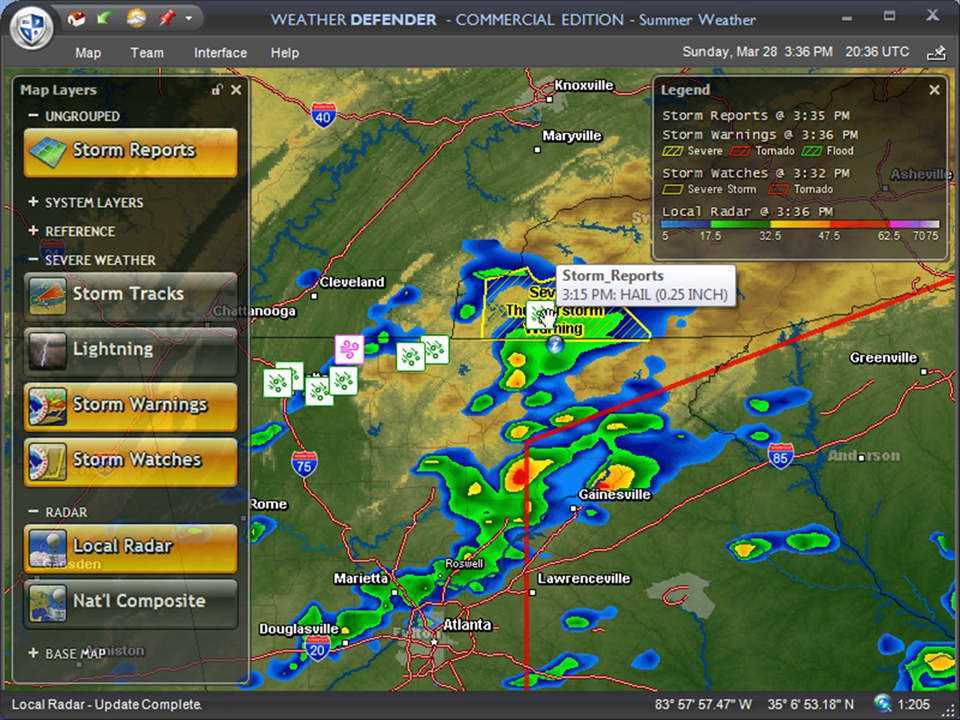
mouse_move(431, 351)
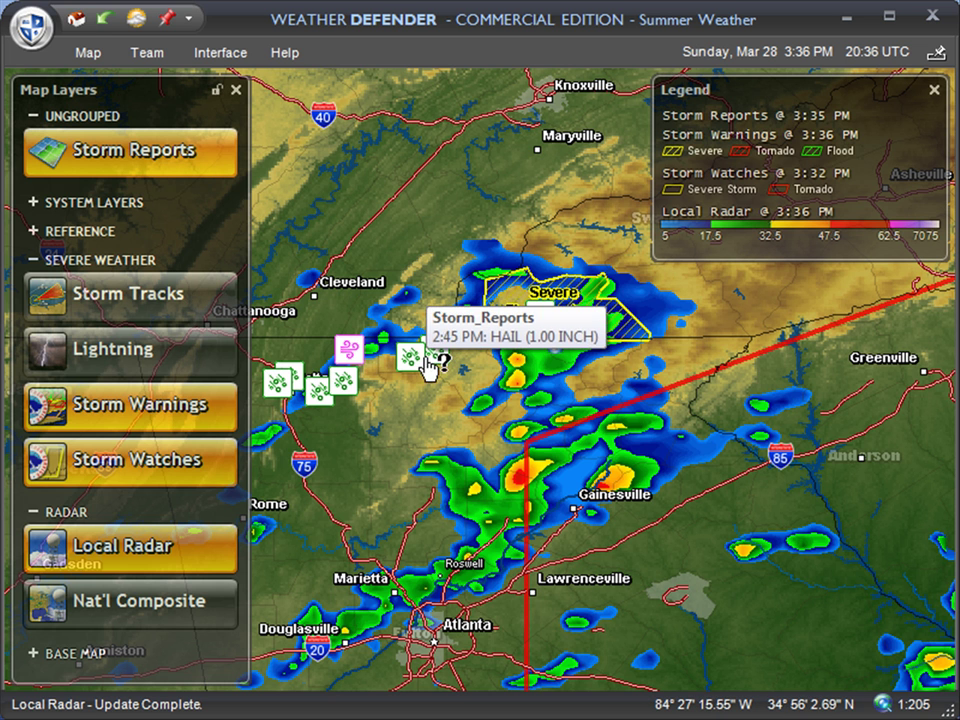
mouse_move(343, 388)
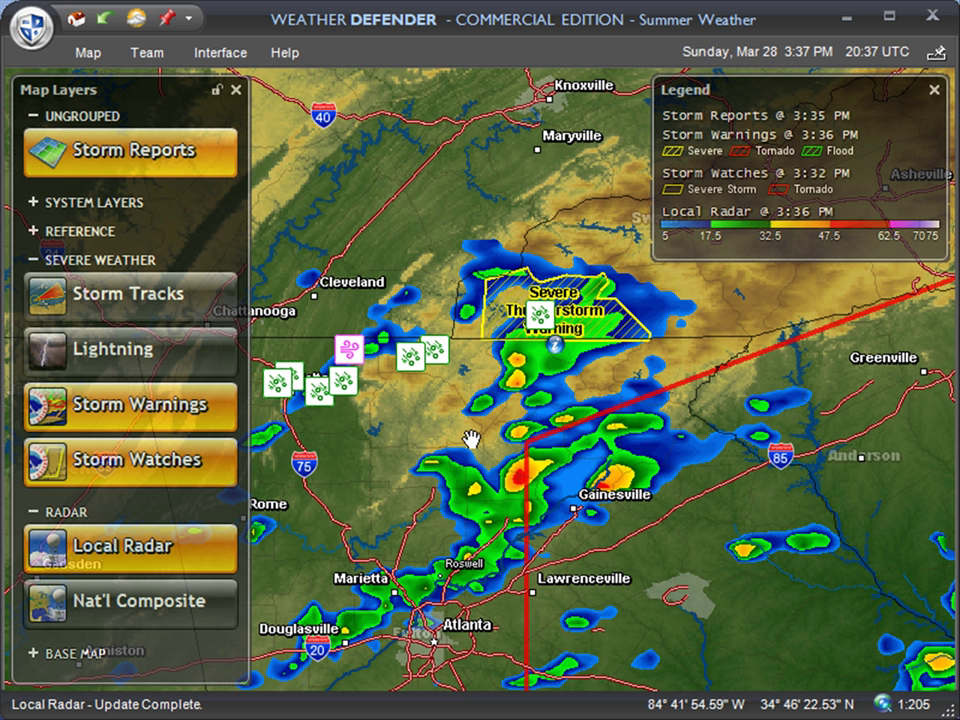
- Pan east past Greenville and Gastonia to centre Charlotte and the Salisbury warning
drag(901, 619, 516, 508)
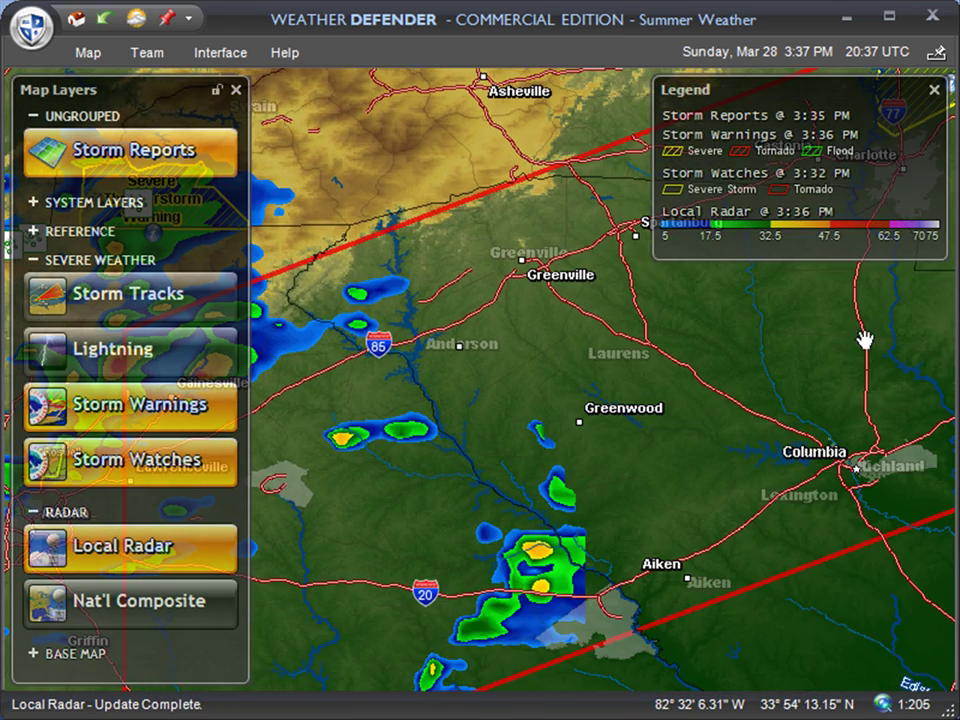
drag(864, 340, 508, 463)
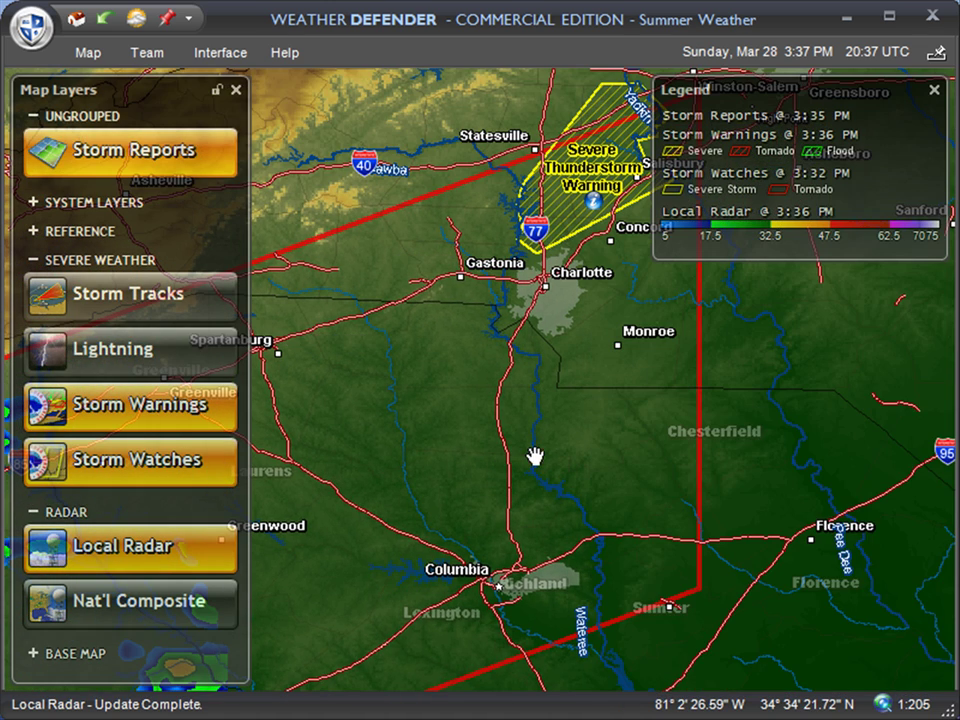
drag(506, 223, 397, 362)
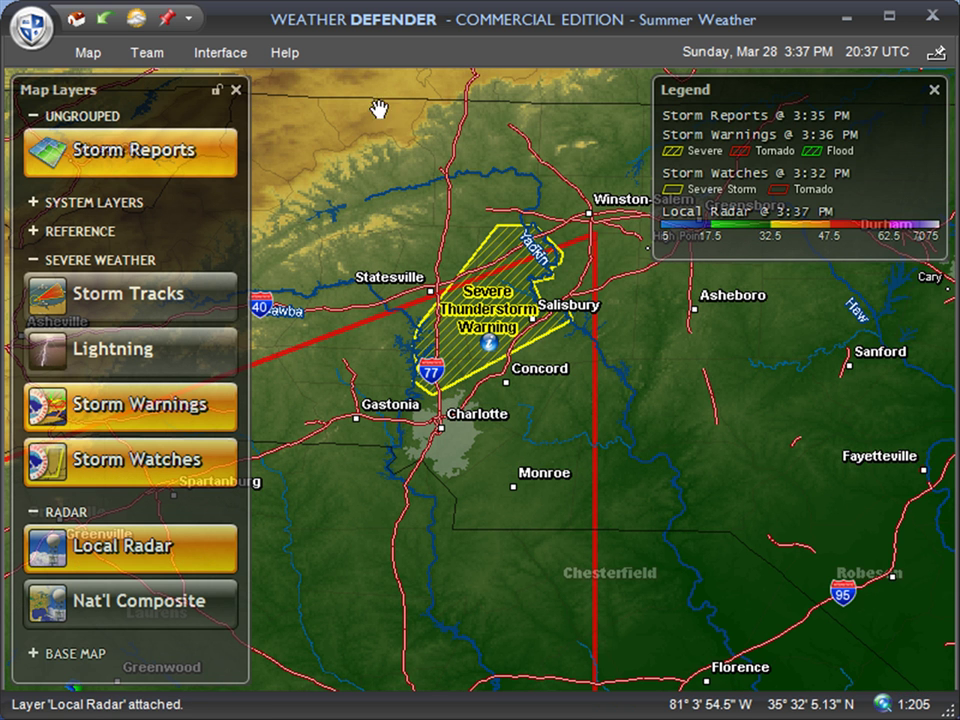
- Add the Storm Attributes layer from the reopened layer catalogue, then close the catalogue
click(87, 60)
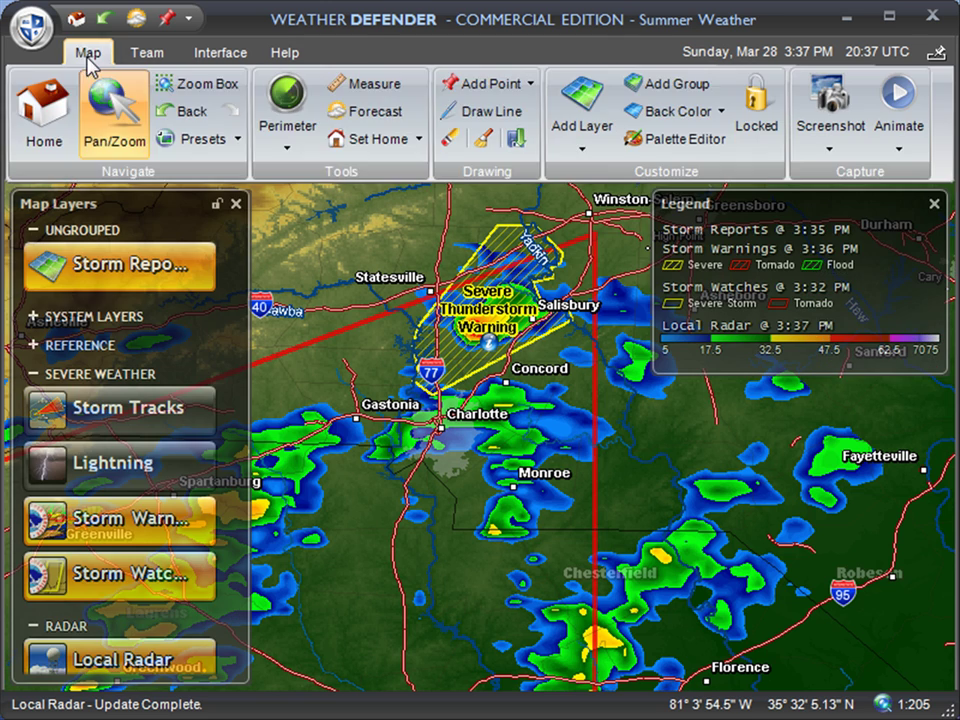
click(582, 129)
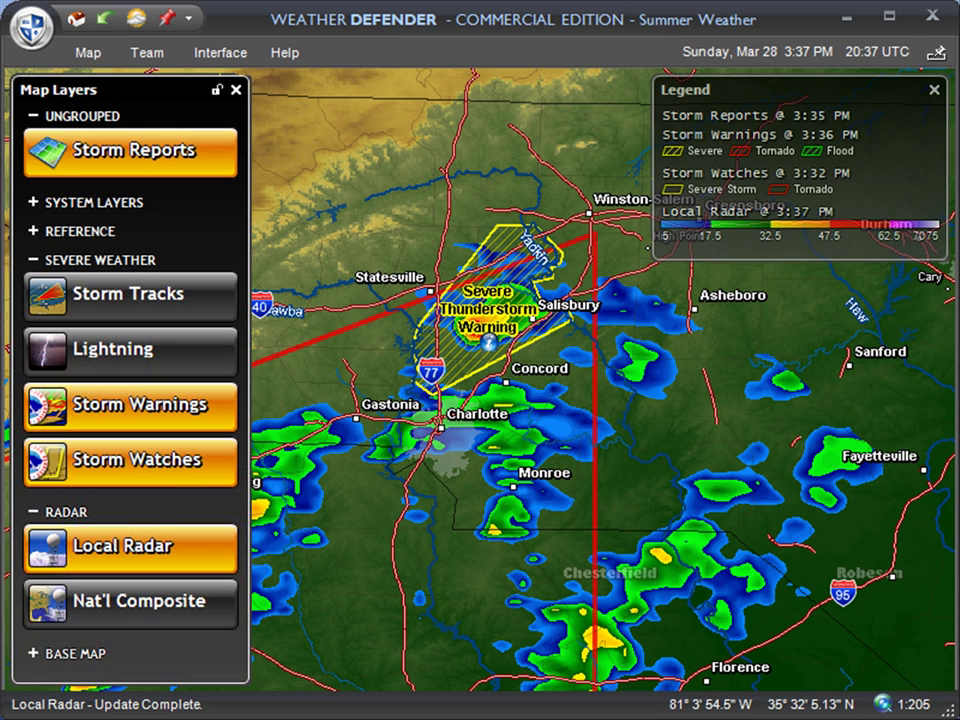
click(294, 681)
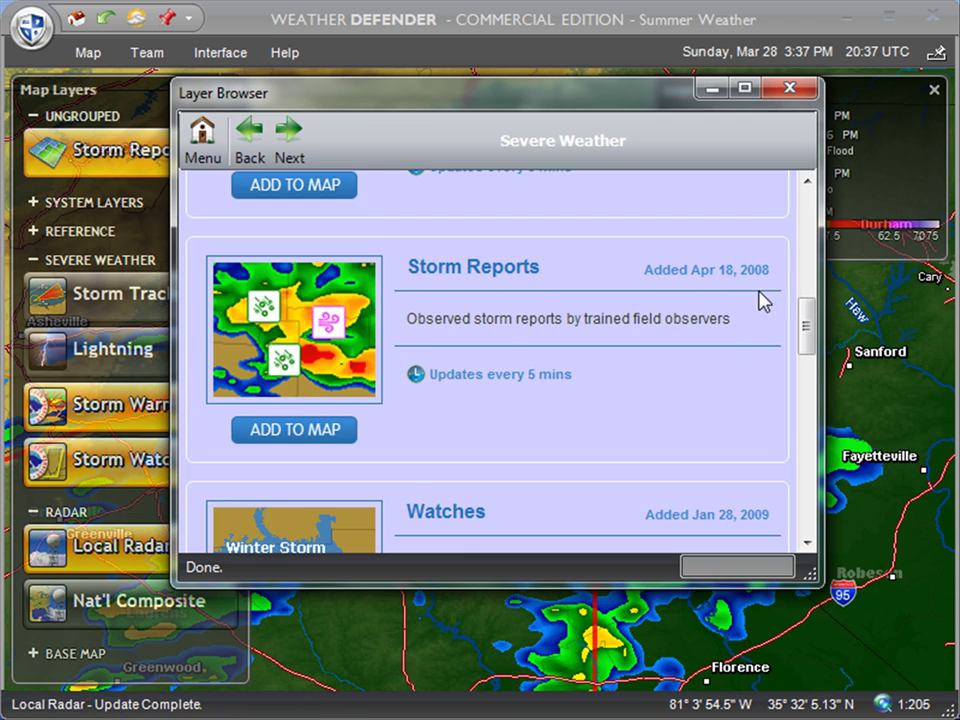
drag(806, 326, 856, 462)
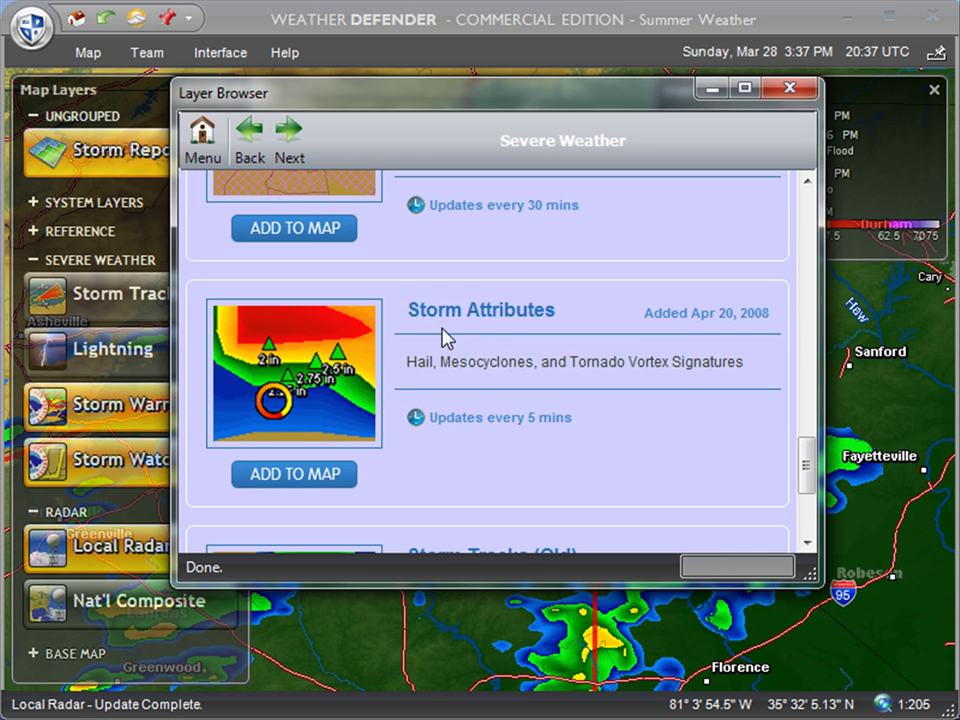
drag(406, 310, 564, 311)
click(300, 476)
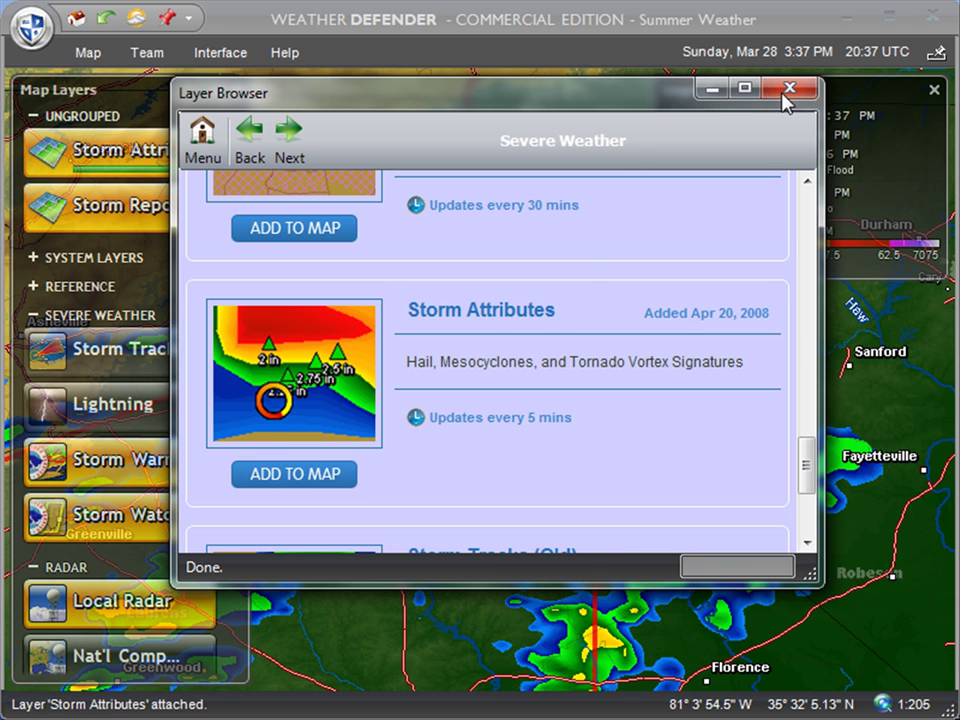
click(787, 92)
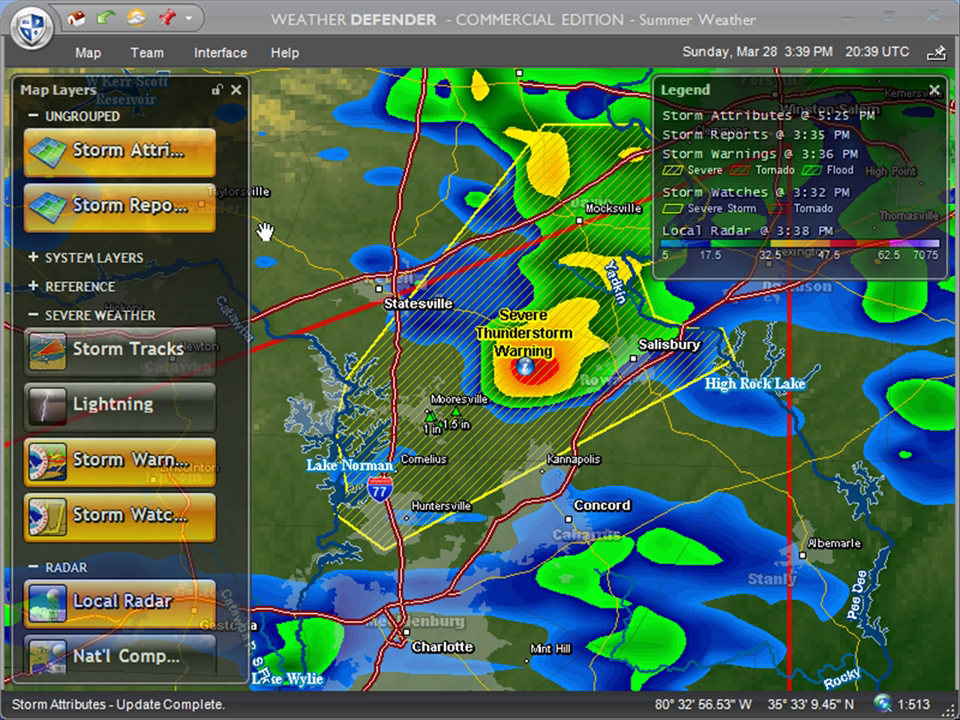
mouse_move(118, 183)
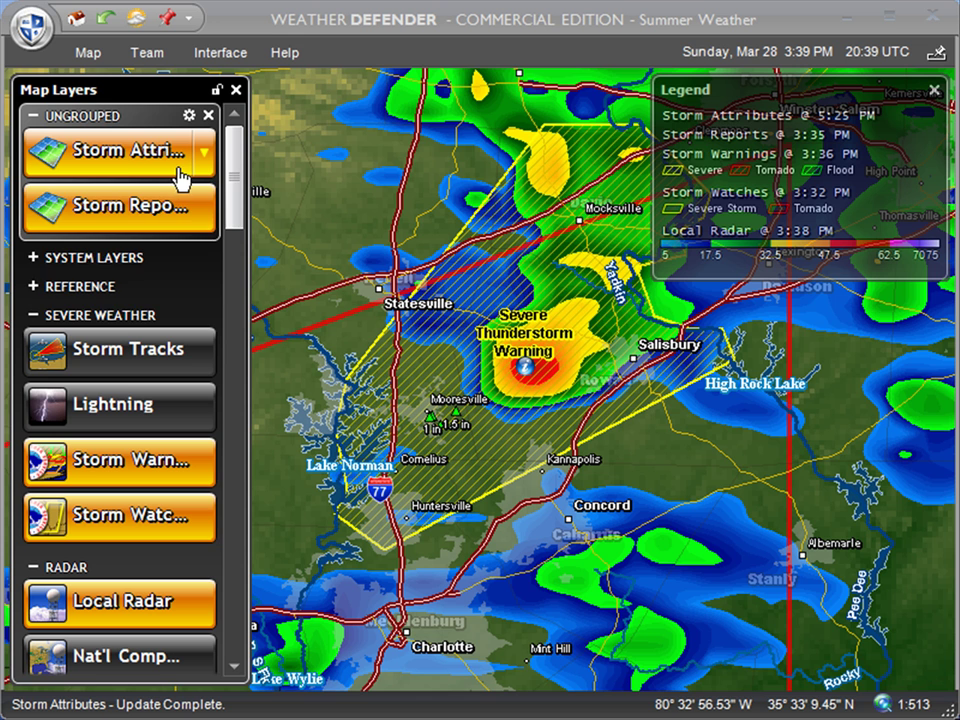
mouse_move(178, 178)
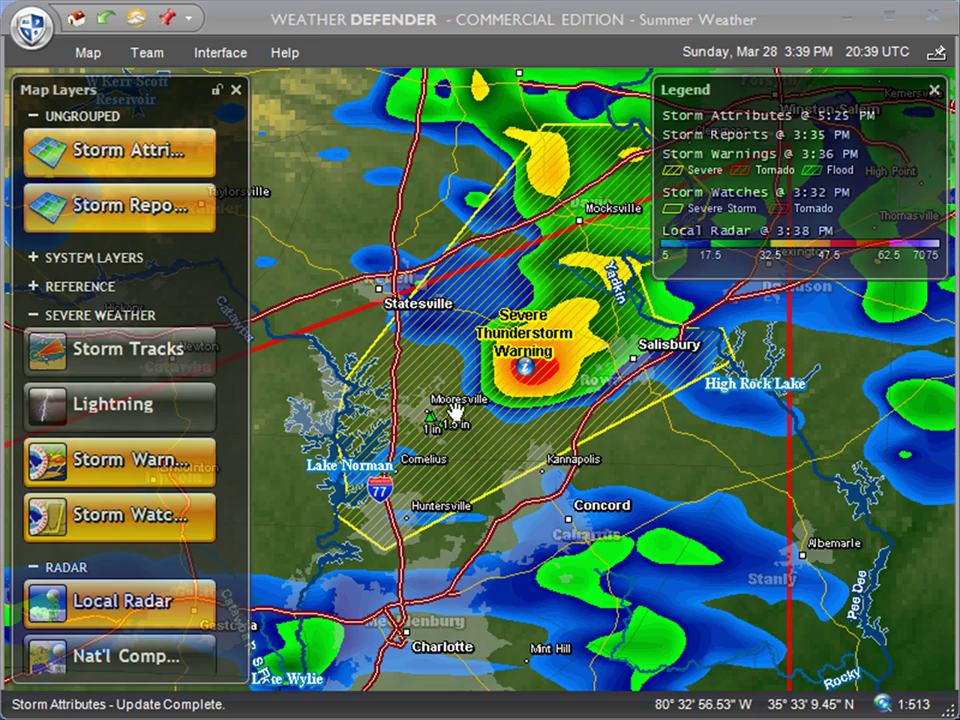
- Zoom in on Mooresville's 1, 1.5 and 0.75 inch hail markers, then zoom back out
scroll(443, 422, up, 3)
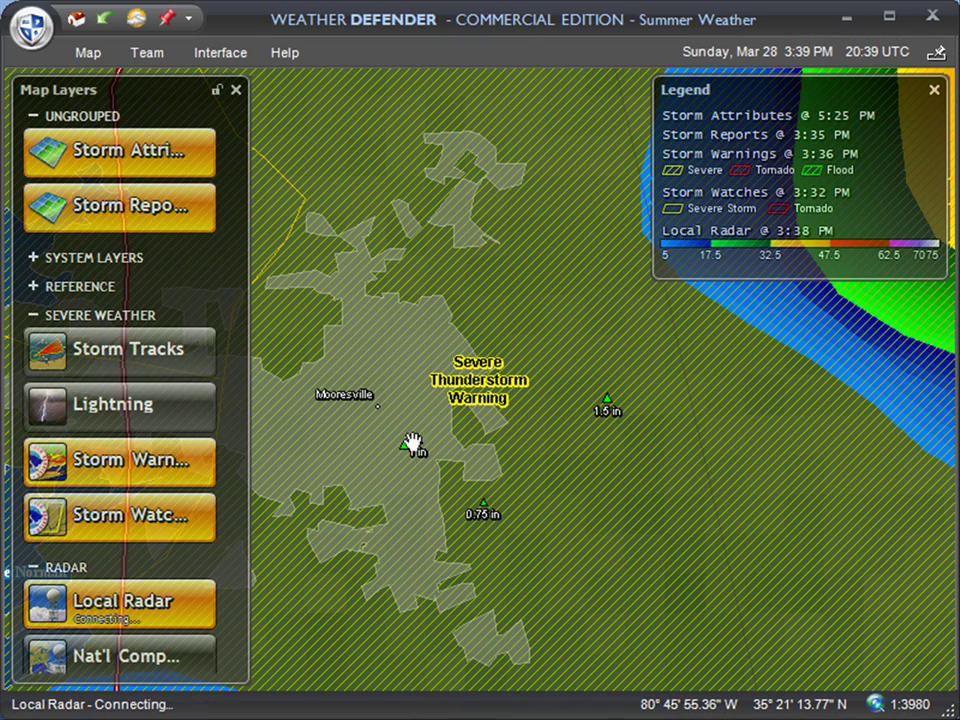
drag(729, 440, 645, 460)
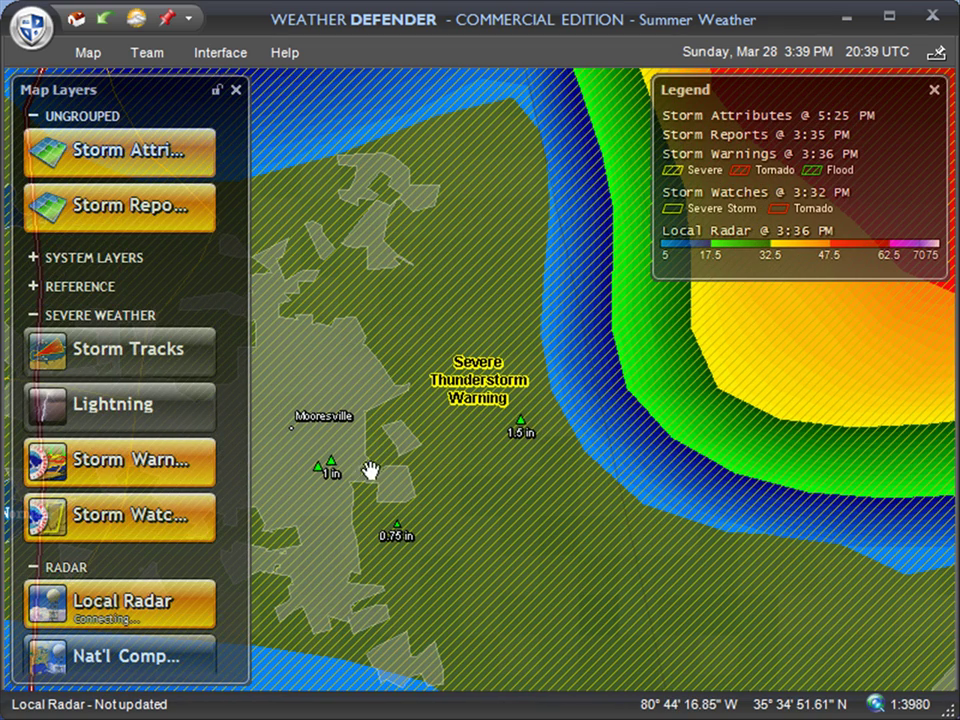
scroll(324, 470, up, 3)
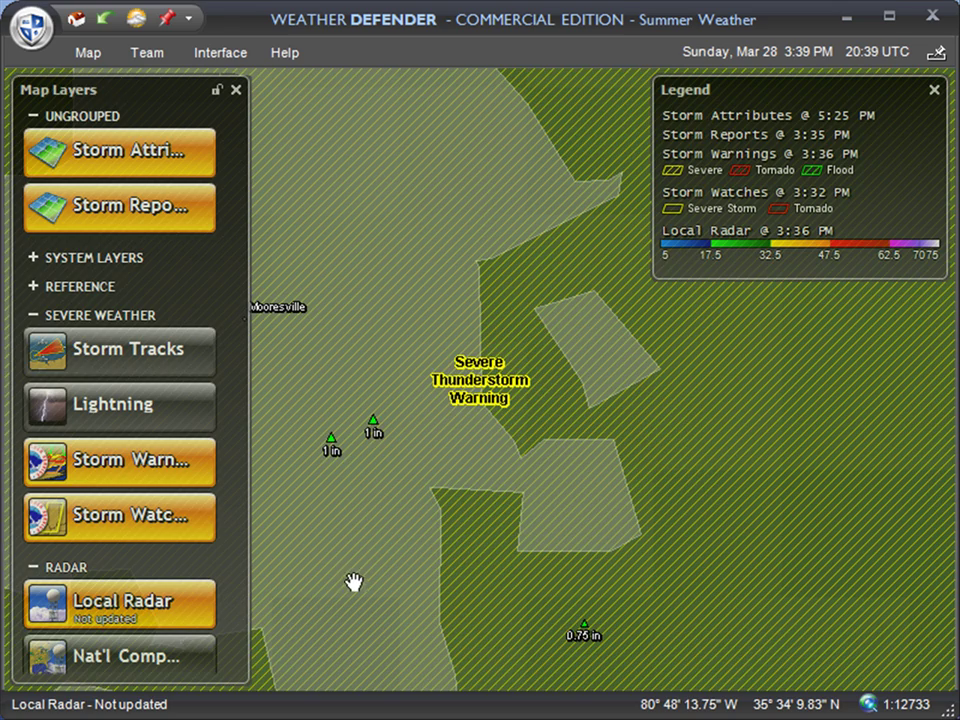
drag(354, 579, 448, 508)
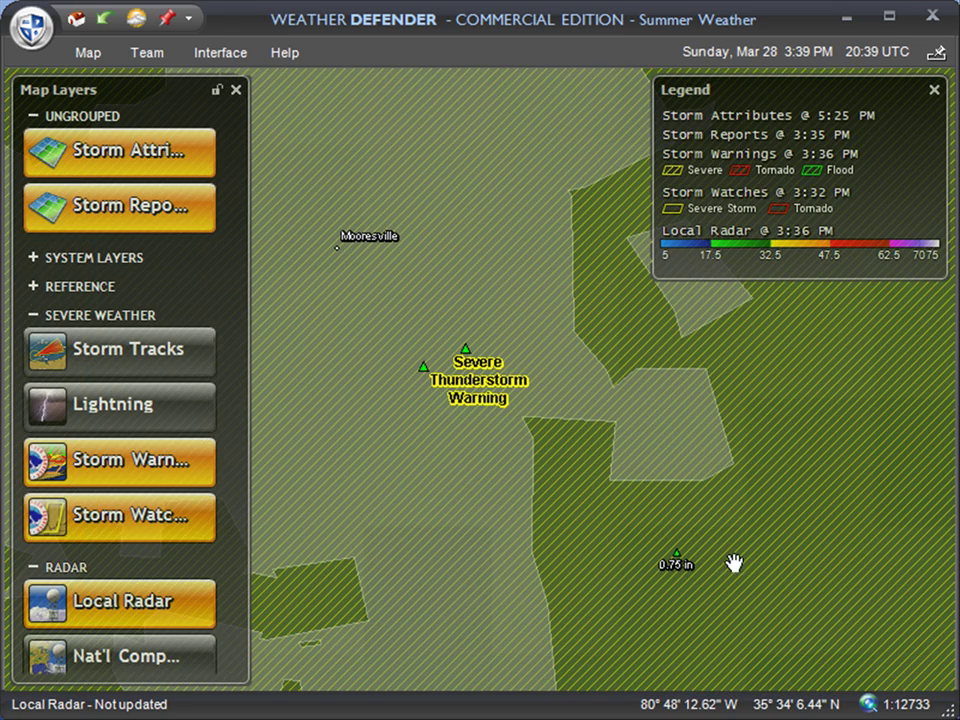
scroll(722, 495, up, 3)
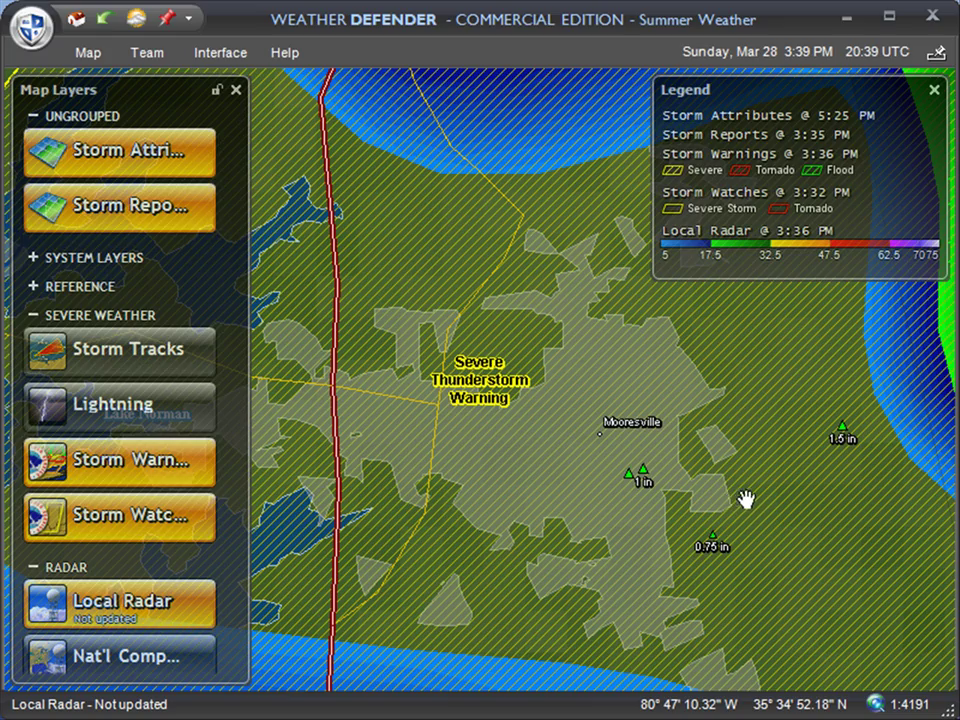
drag(745, 500, 585, 467)
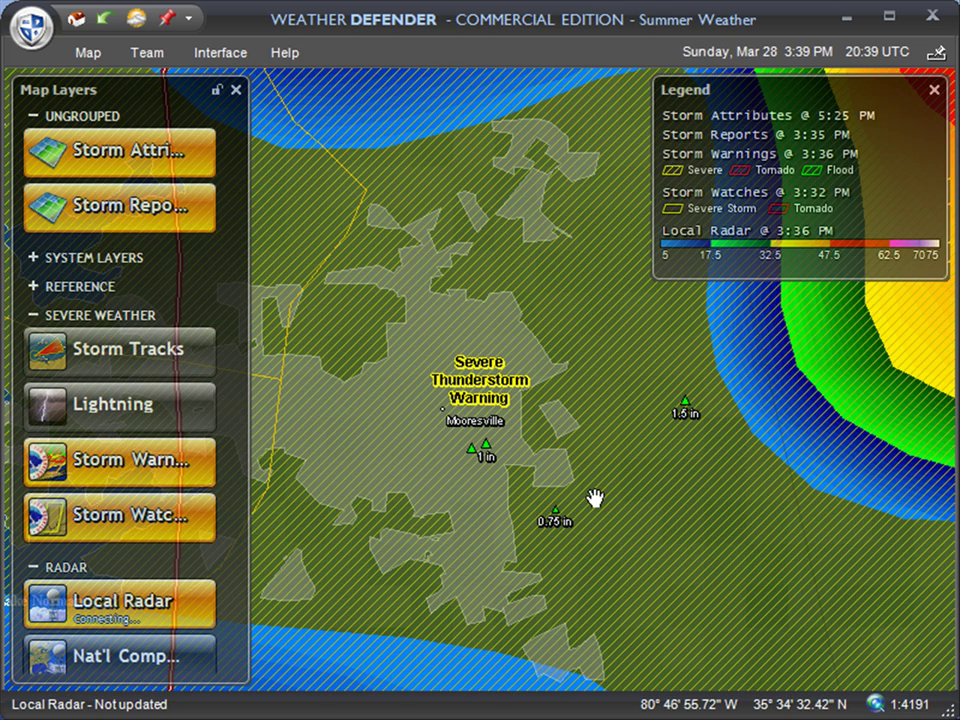
scroll(639, 559, down, 3)
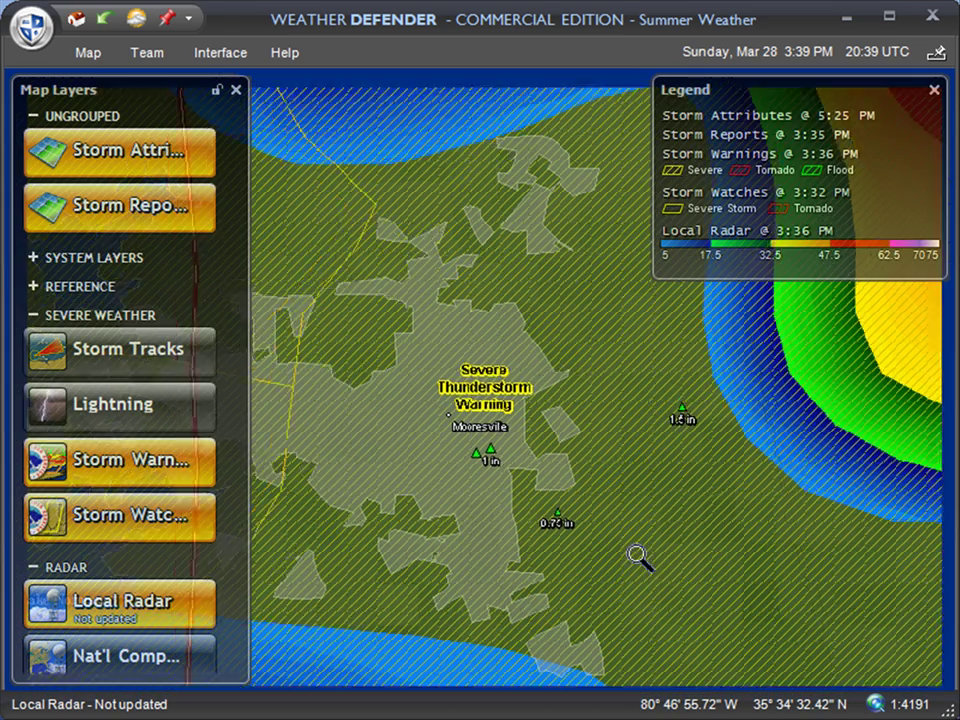
scroll(651, 512, up, 3)
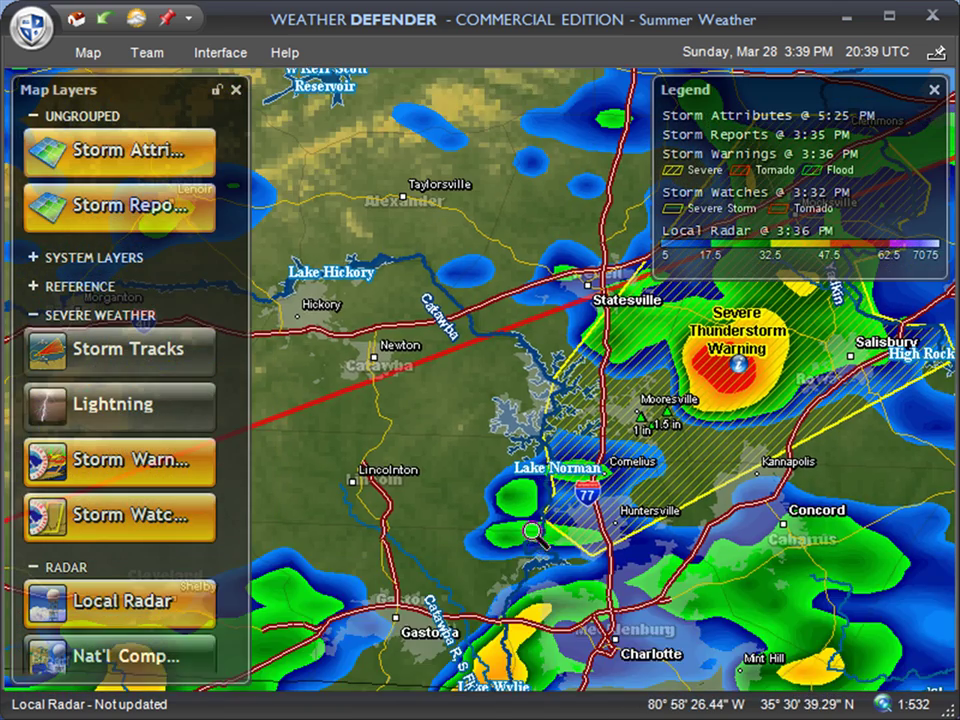
scroll(531, 492, down, 3)
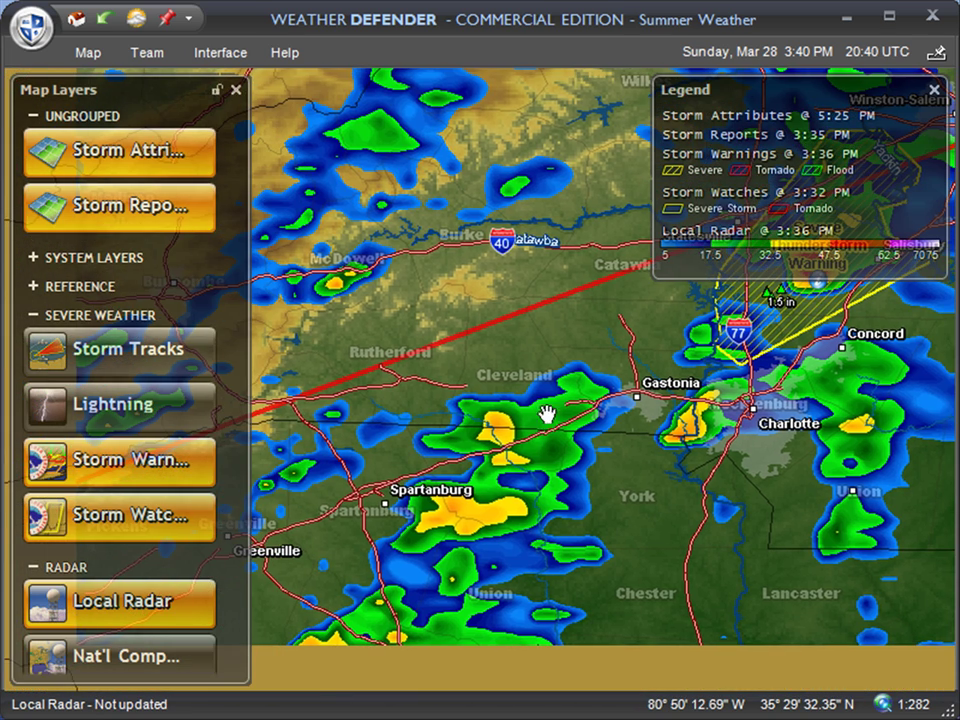
- Pan southwest to the northeast Georgia storm and read its hail Storm Report popups
drag(306, 480, 752, 432)
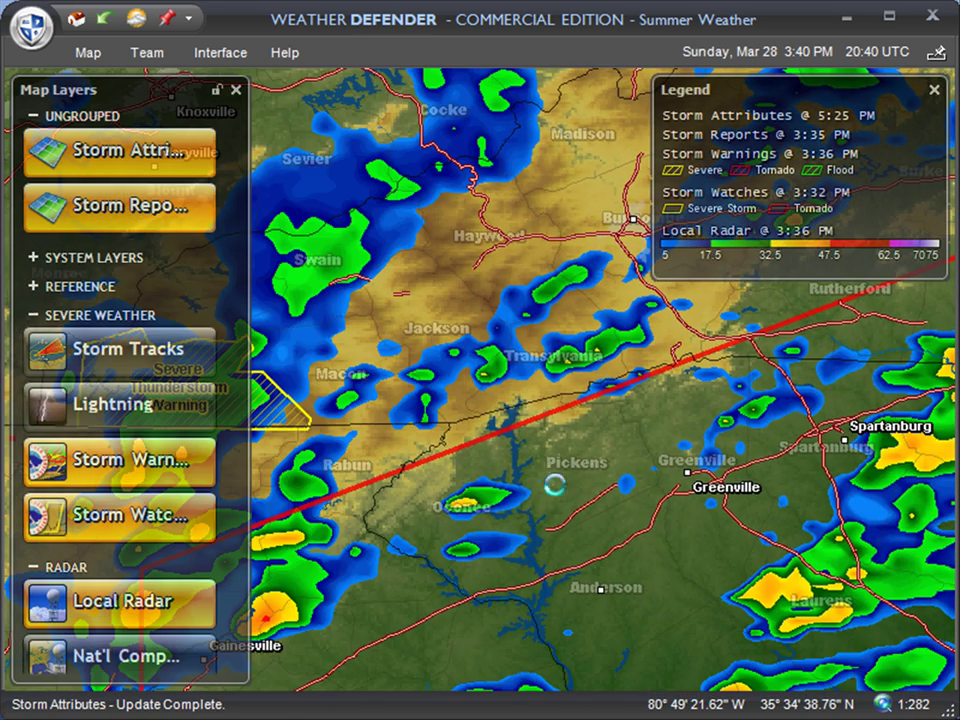
drag(553, 484, 670, 470)
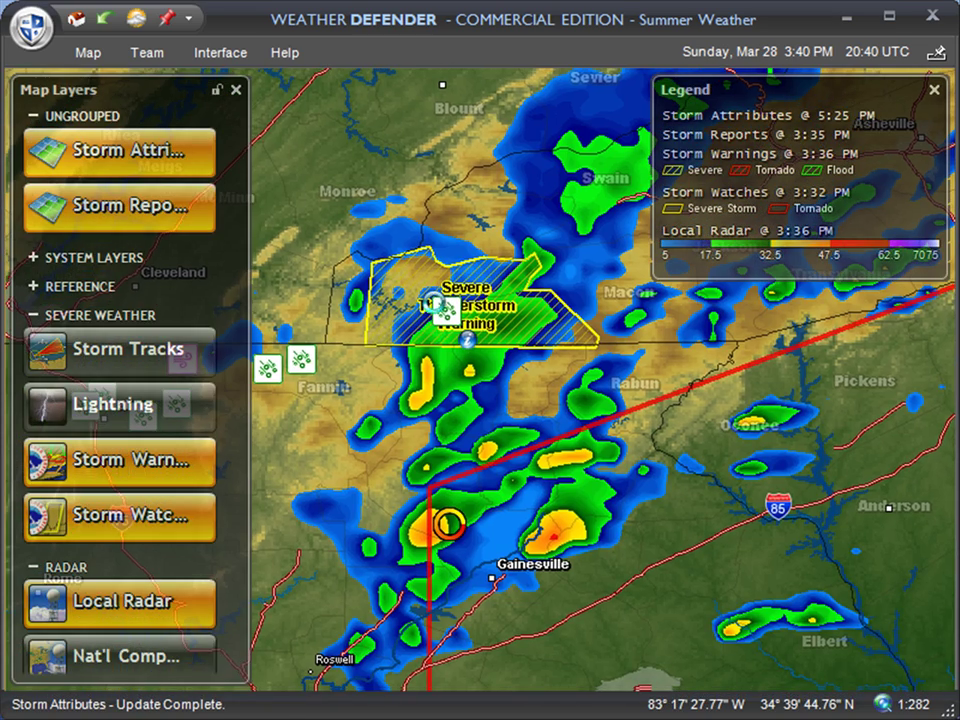
mouse_move(446, 313)
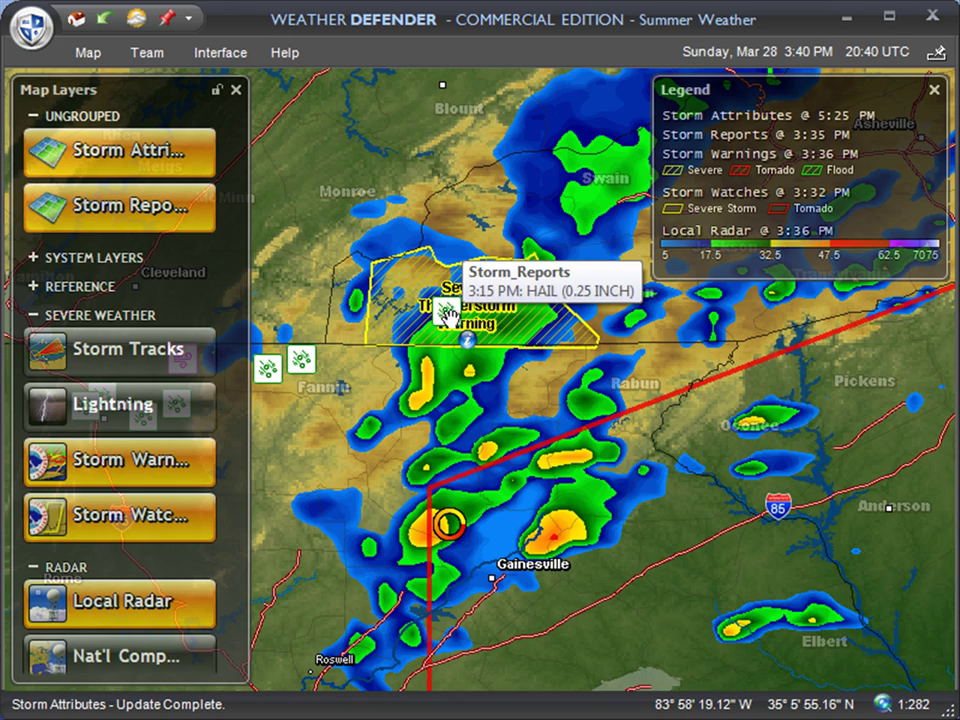
mouse_move(268, 368)
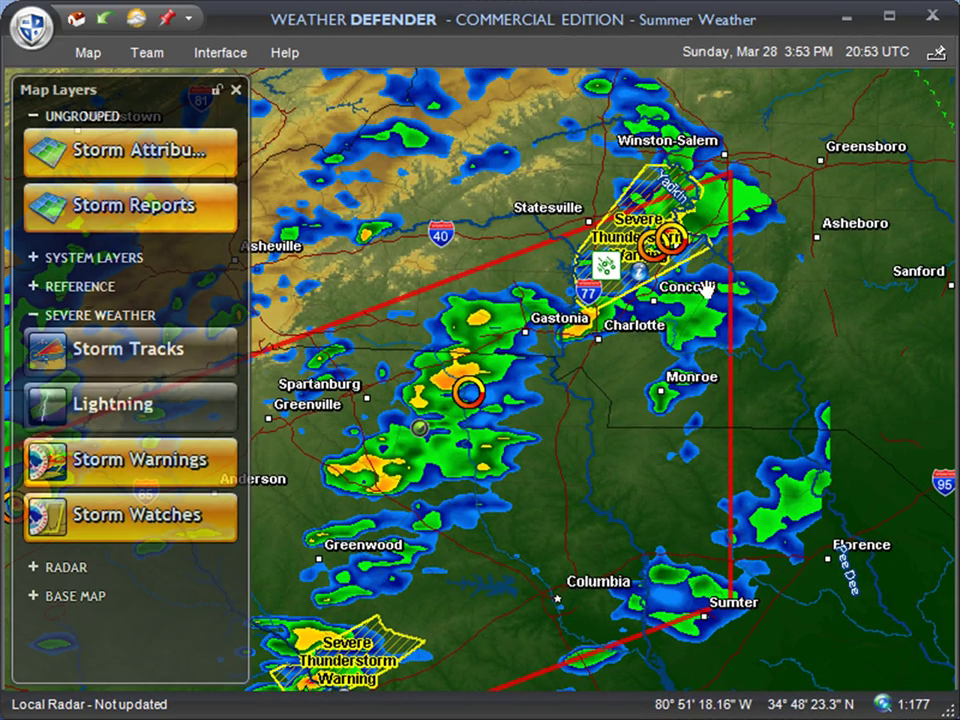
- Zoom in near Charlotte and show Mooresville's 3:25 PM 1.75-inch hail report summary
scroll(700, 290, up, 3)
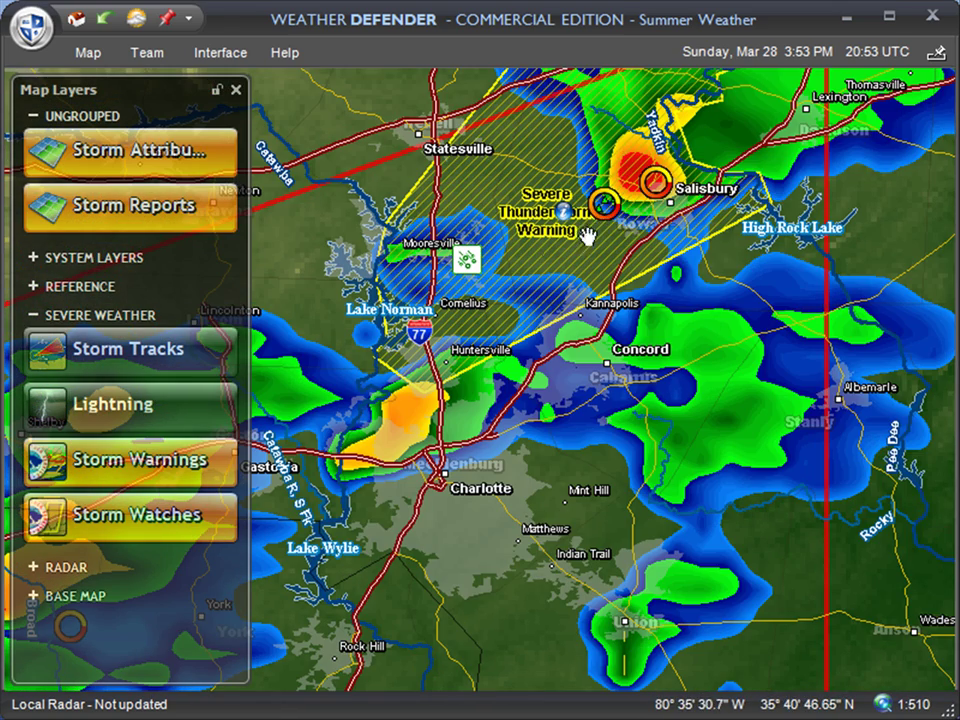
mouse_move(480, 281)
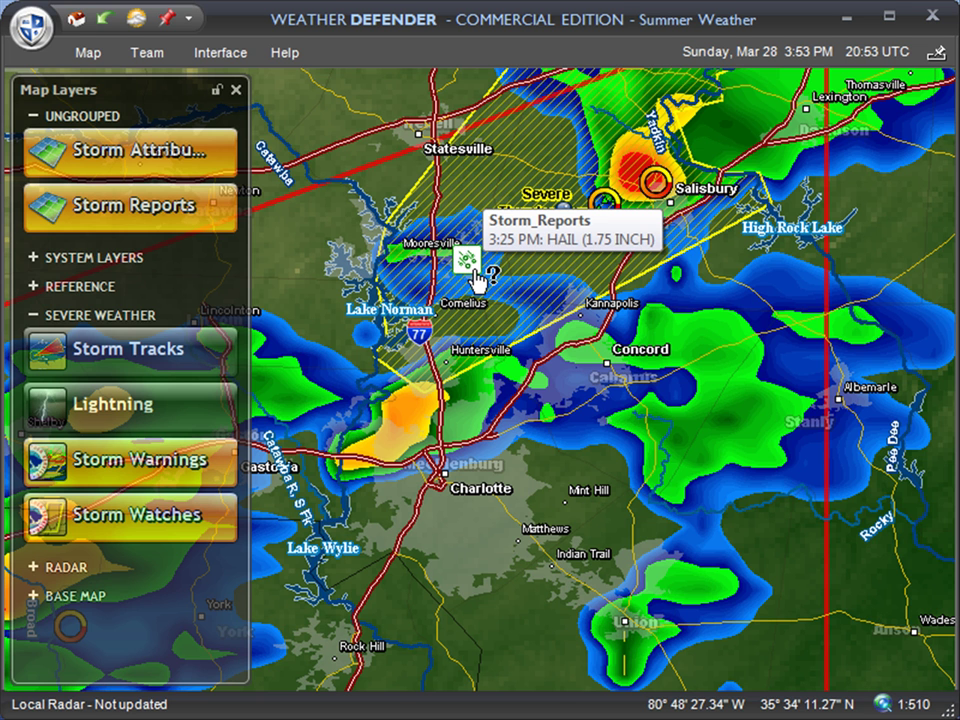
drag(557, 268, 502, 299)
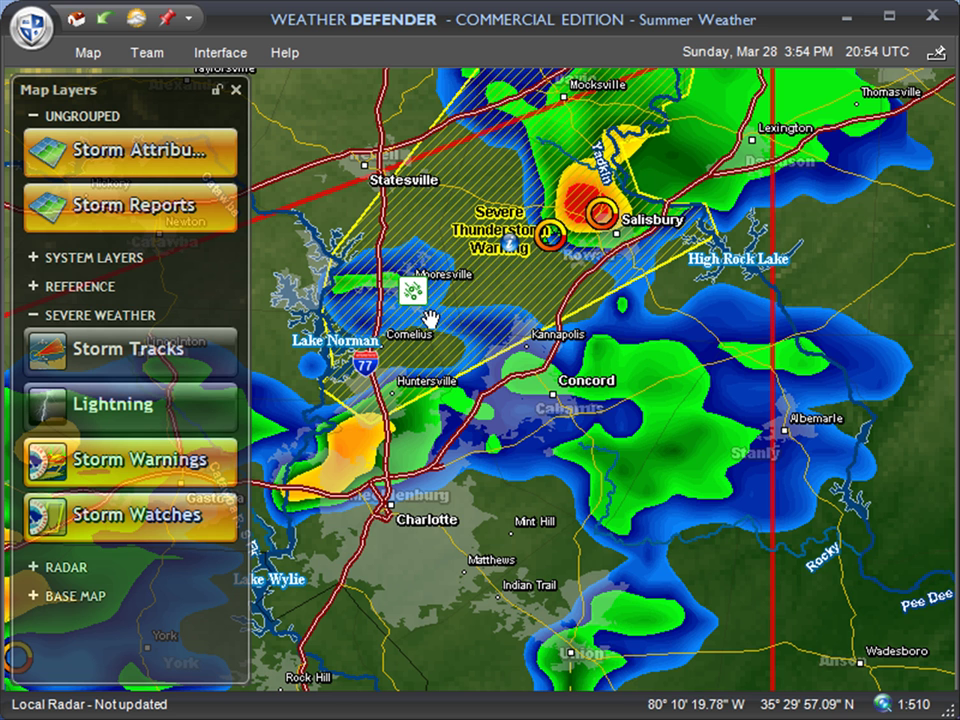
mouse_move(422, 312)
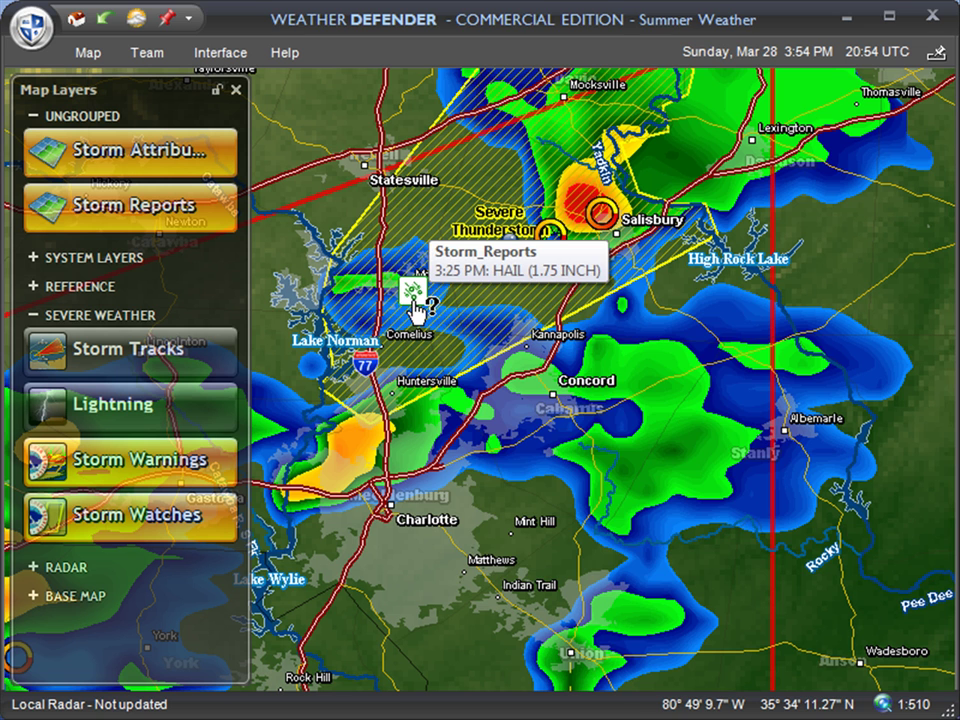
click(412, 292)
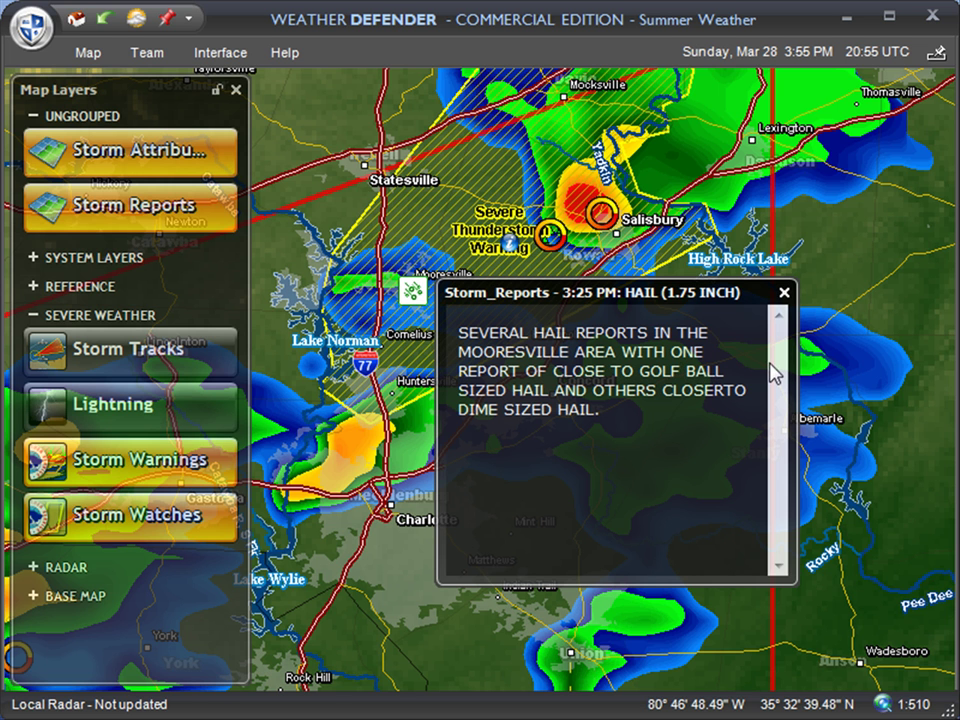
click(784, 293)
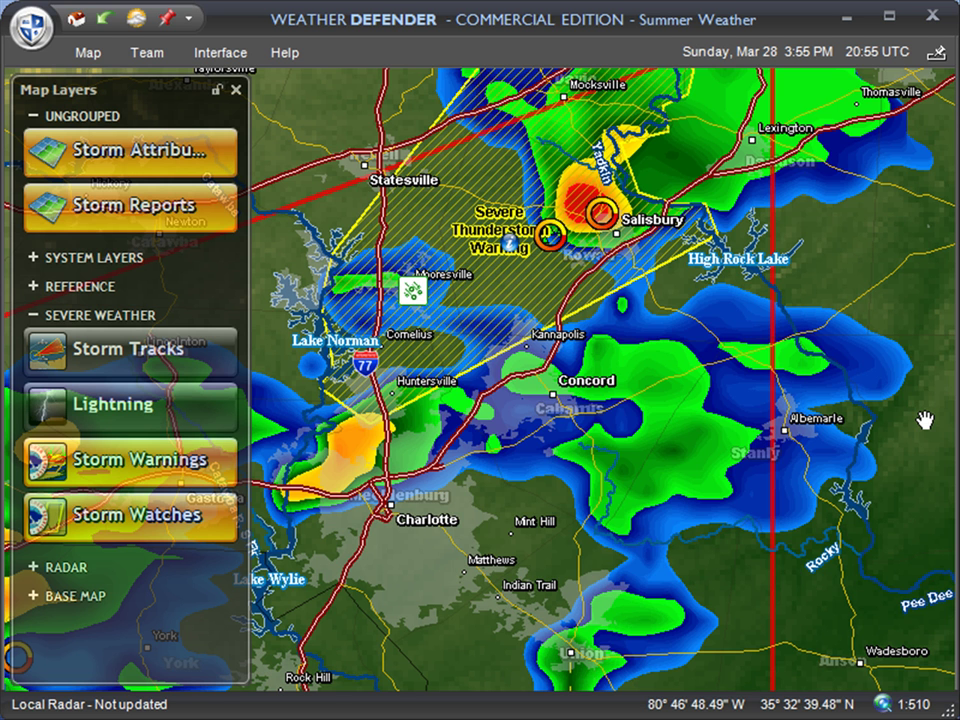